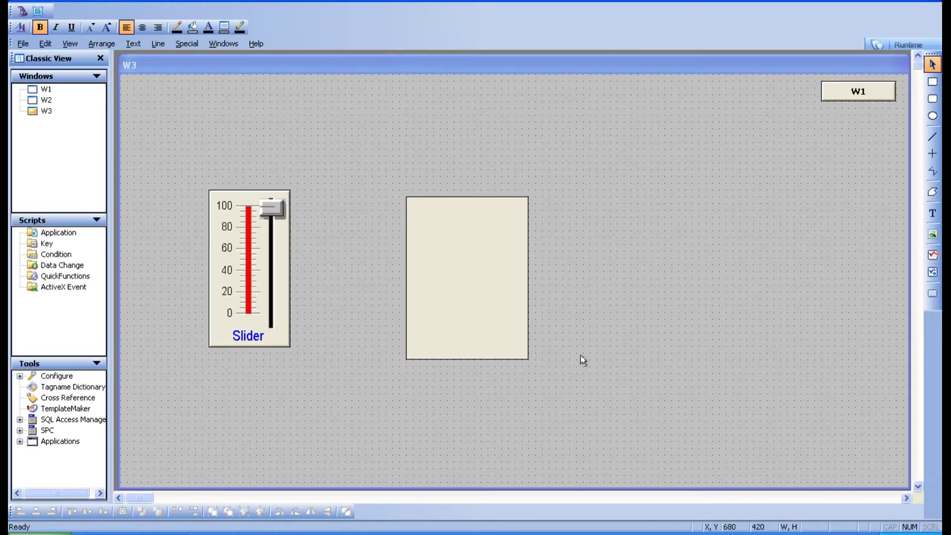
- Nudge the slider slightly right on W3 and open the Wizard Selection list
drag(275, 290, 309, 297)
click(316, 381)
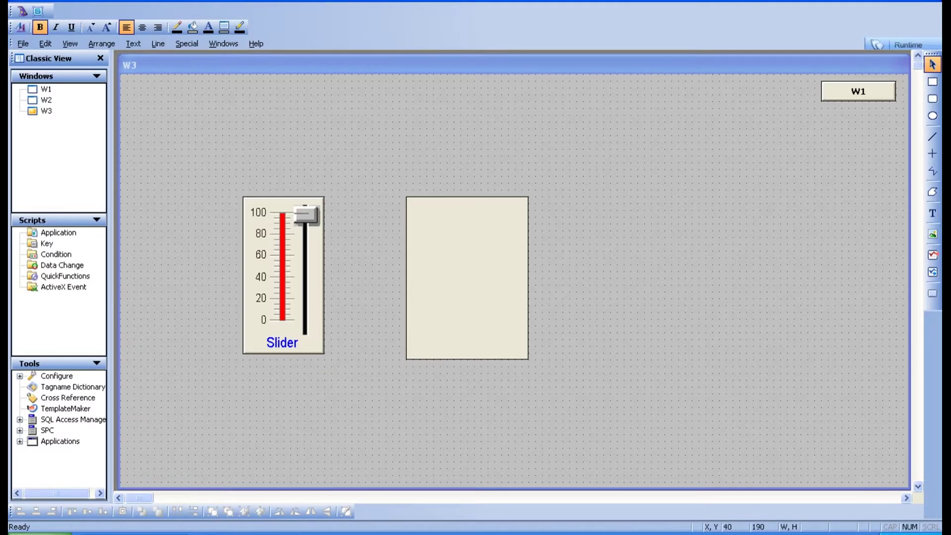
click(20, 11)
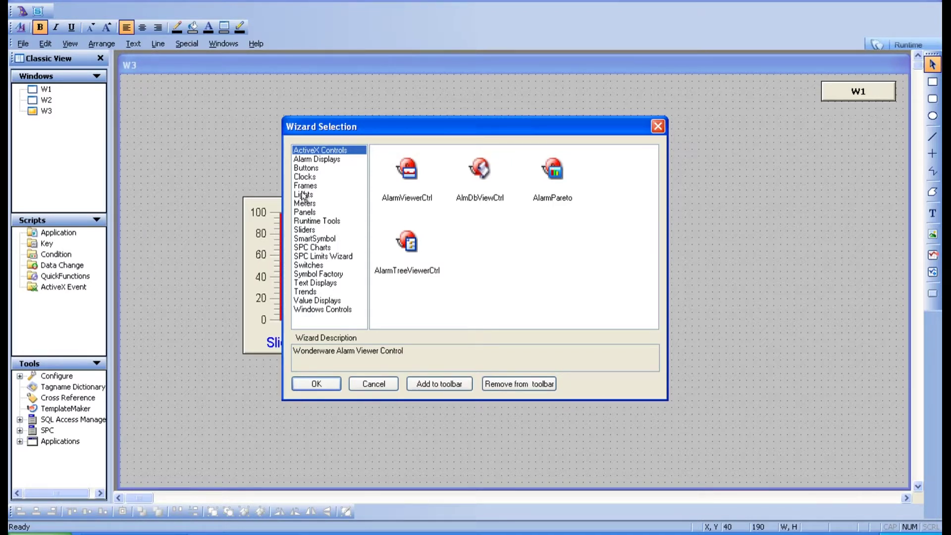
- Place a knob switch wizard above the slider and set its tagname to SW1
click(308, 265)
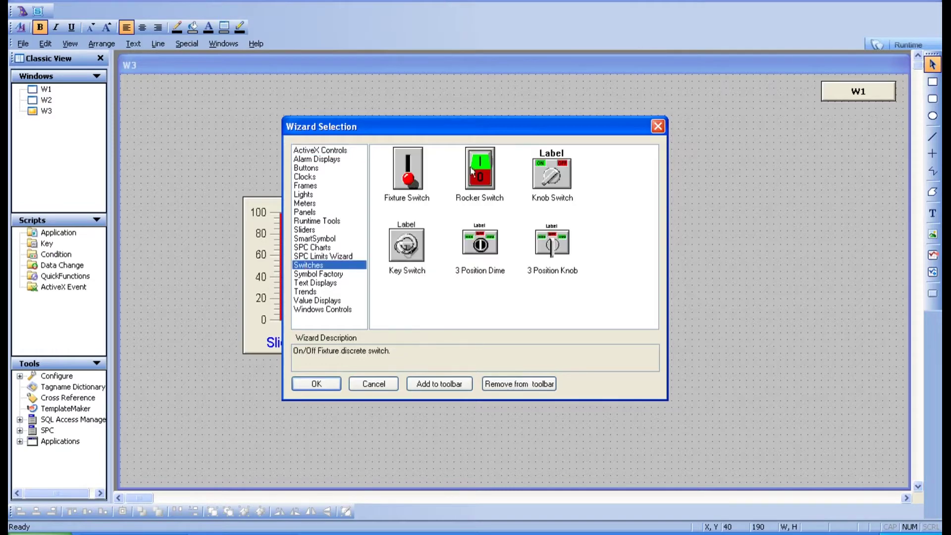
double_click(560, 183)
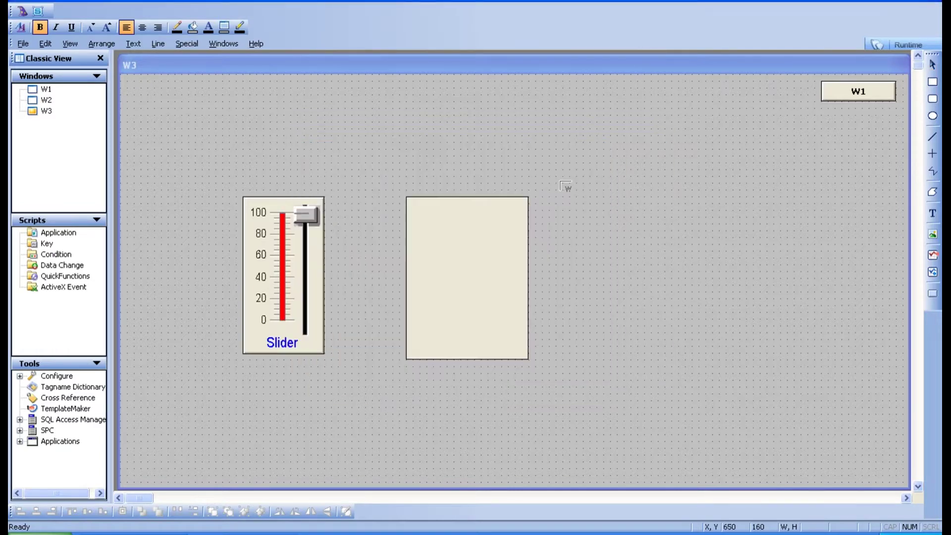
click(337, 107)
double_click(366, 144)
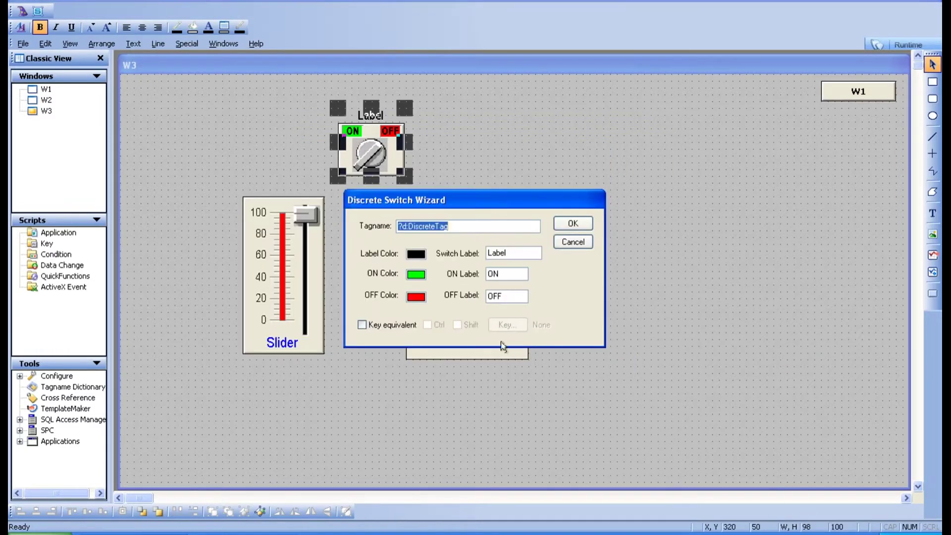
key(BackSpace)
text(sw)
key(BackSpace)
key(BackSpace)
key(BackSpace)
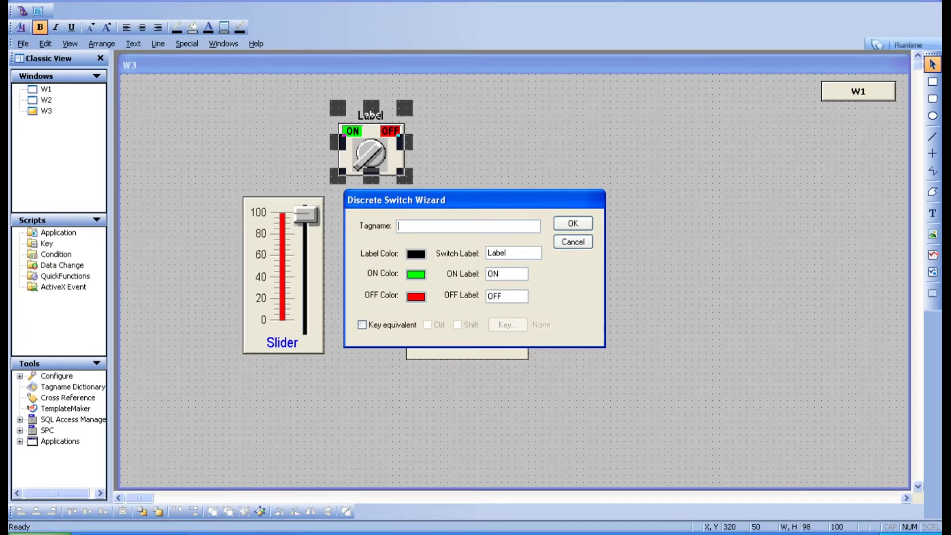
text(SW1)
click(573, 222)
click(662, 268)
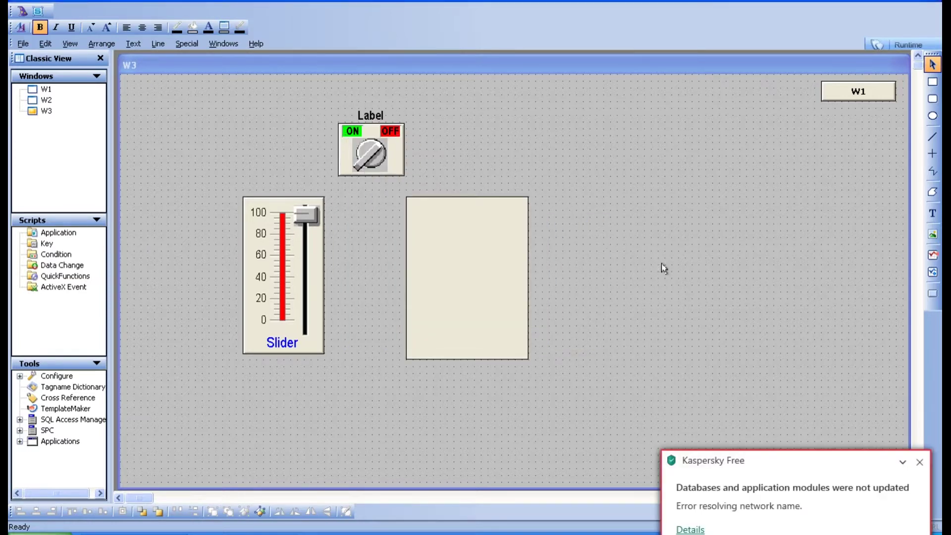
click(918, 460)
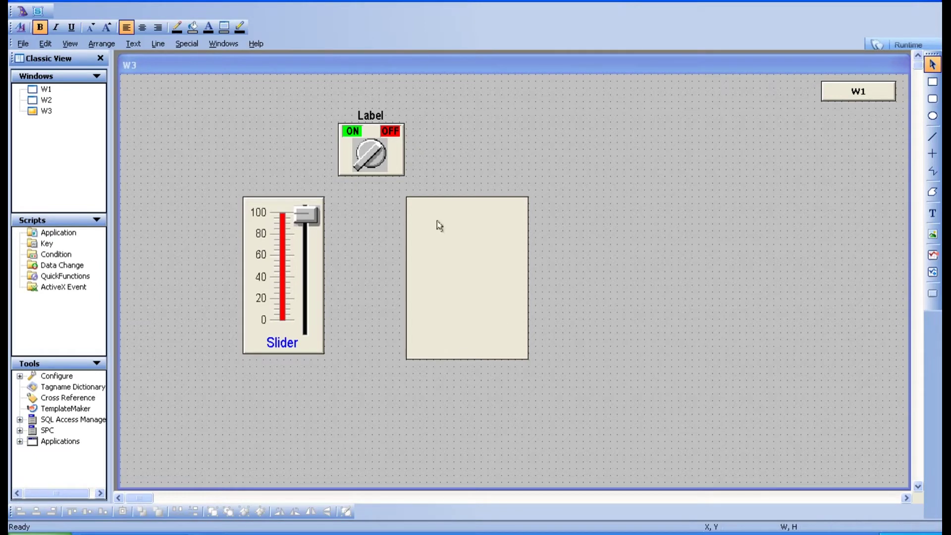
- Add a discrete line colour link to the rectangle with SW1 as the expression
double_click(461, 266)
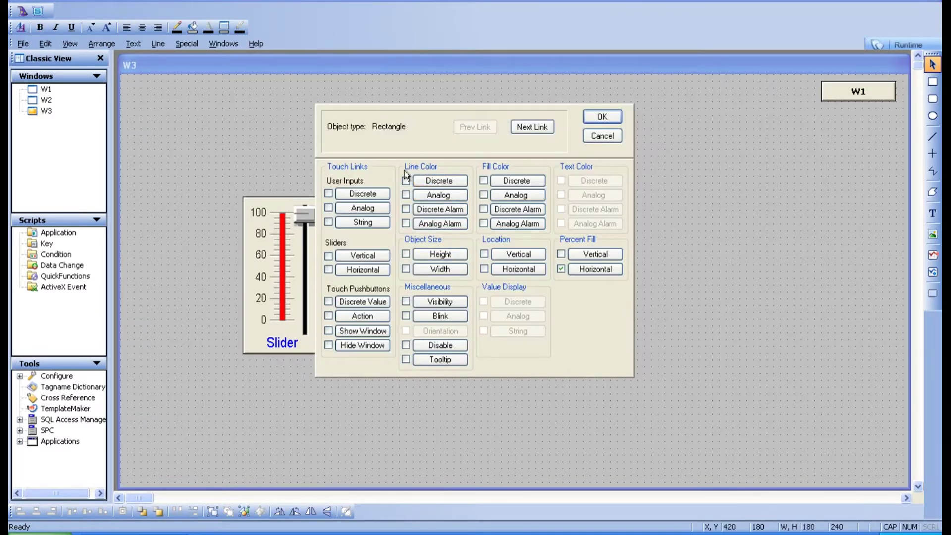
click(438, 181)
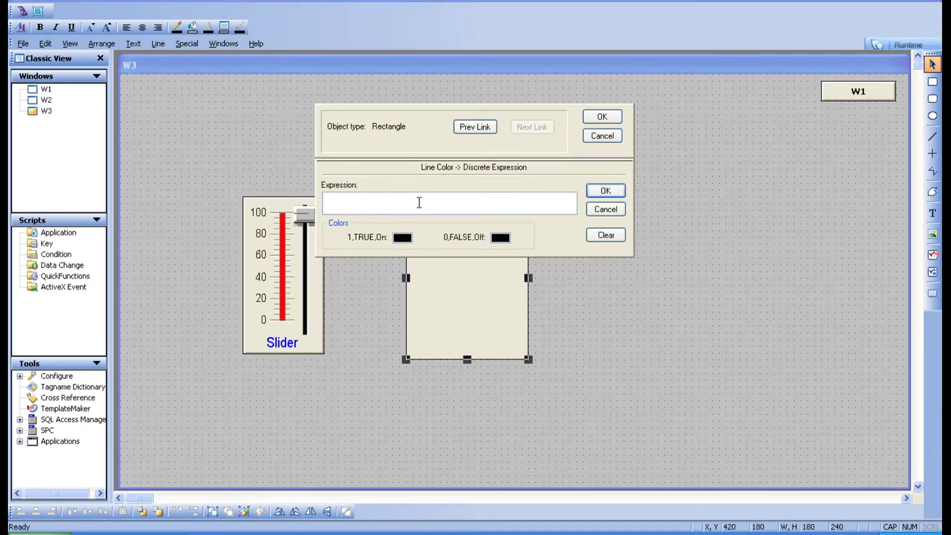
double_click(419, 202)
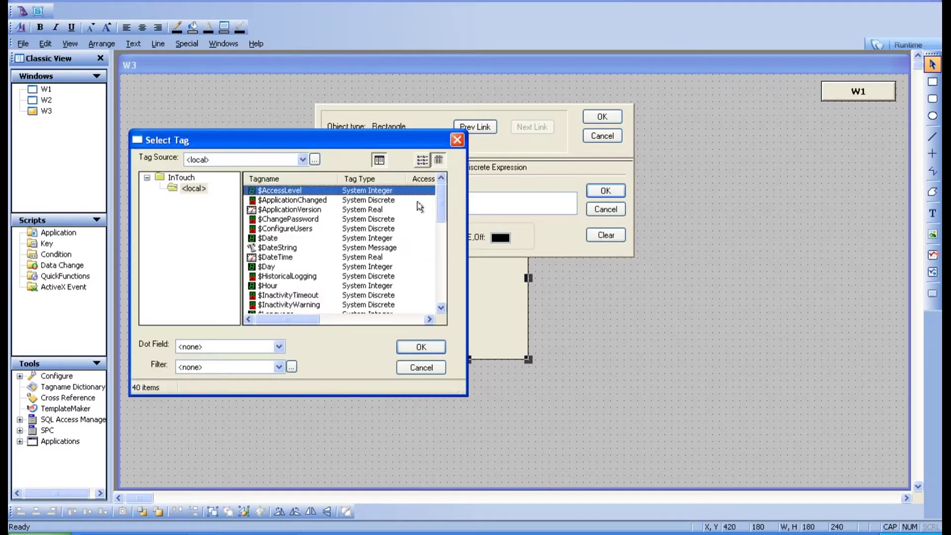
click(417, 200)
drag(440, 212, 440, 303)
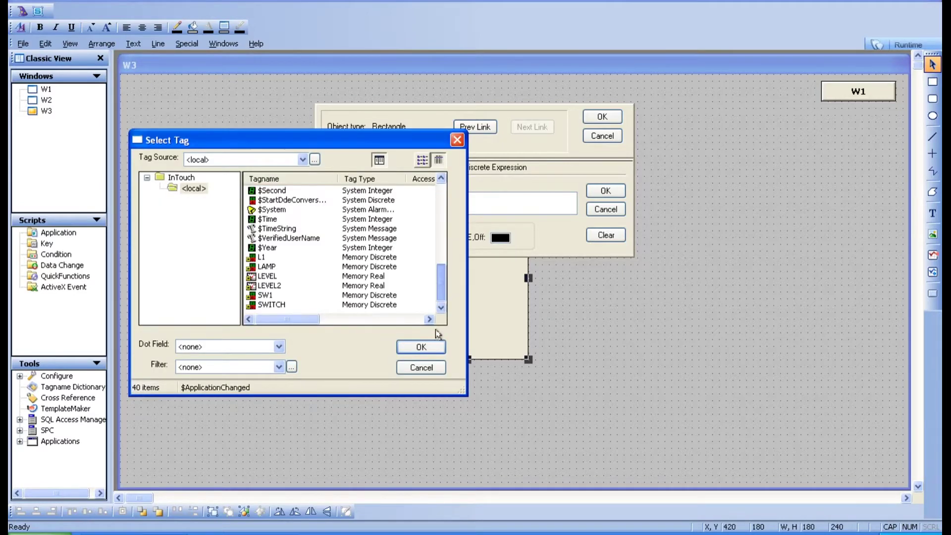
double_click(289, 299)
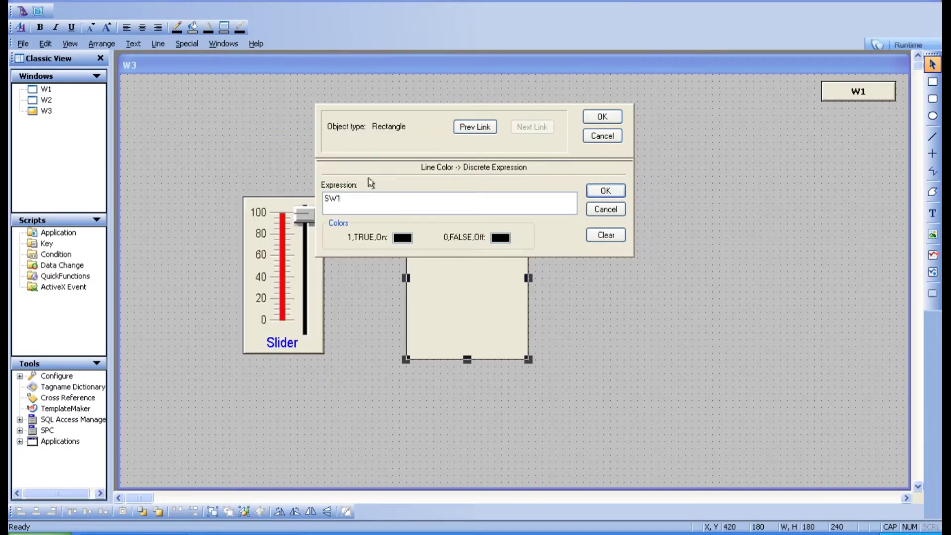
- Set the on colour to green and off colour to red, apply, and run W3
click(401, 239)
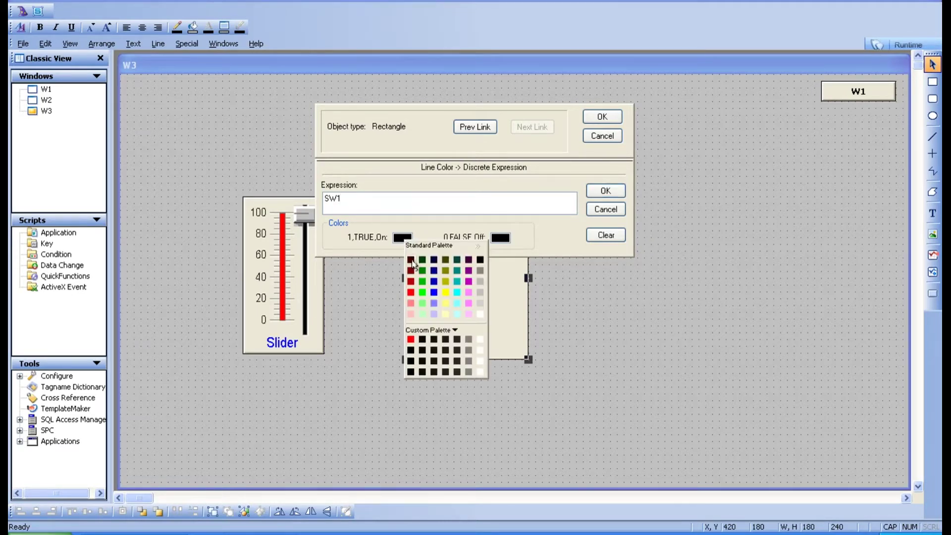
click(422, 292)
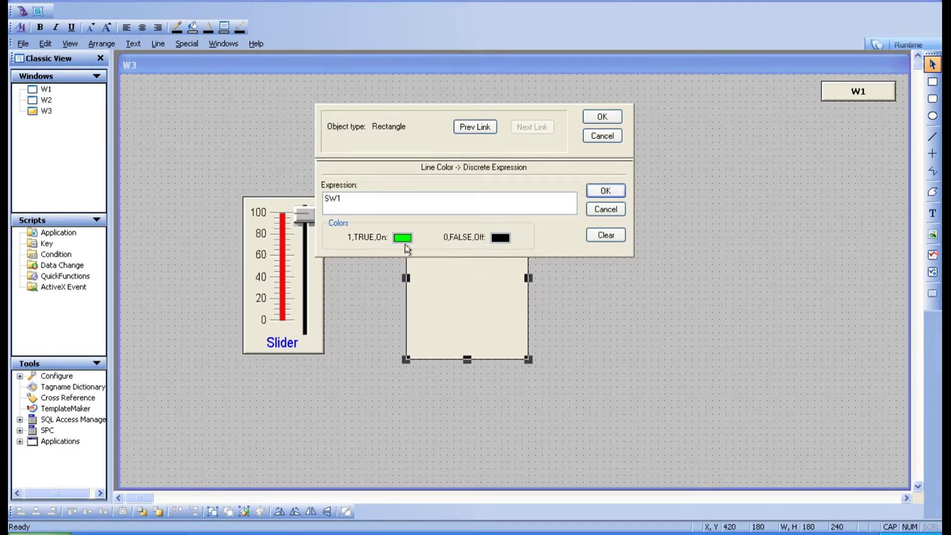
click(505, 238)
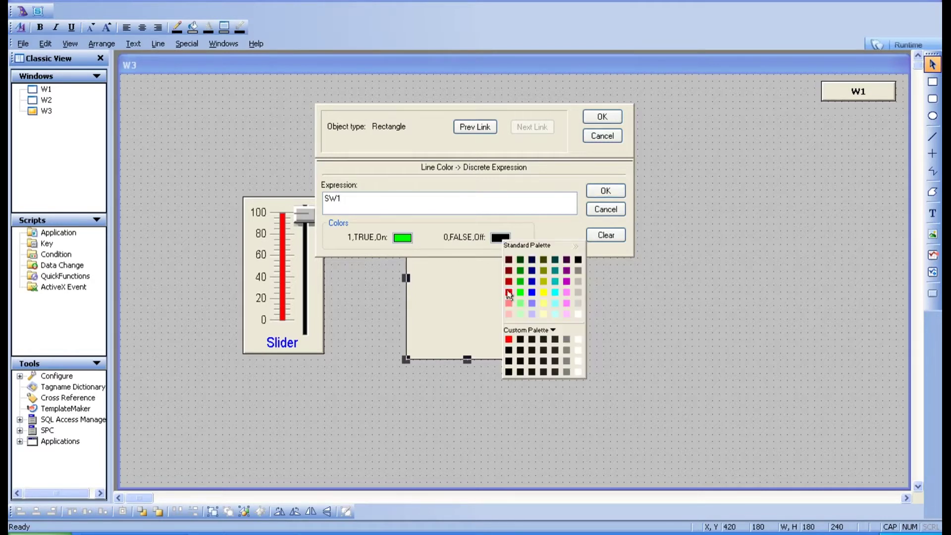
click(508, 292)
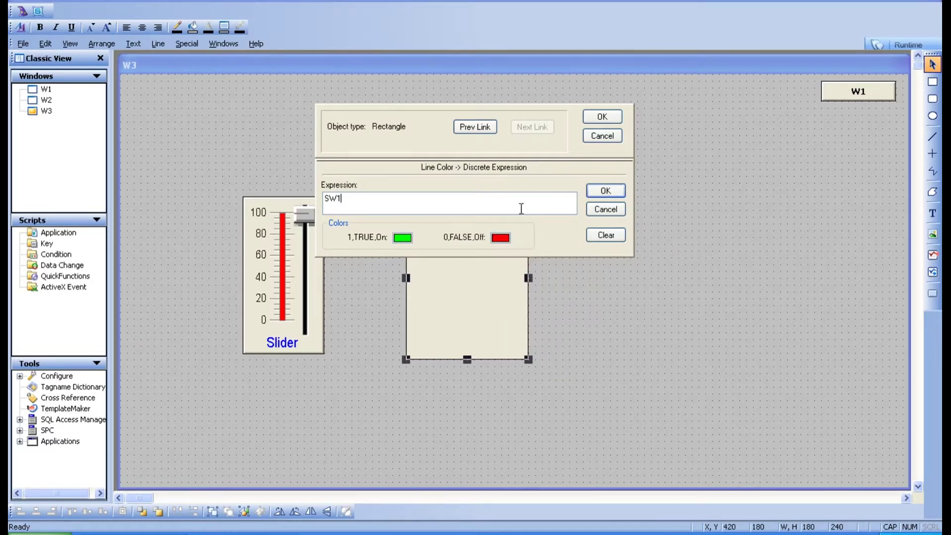
click(605, 190)
click(605, 117)
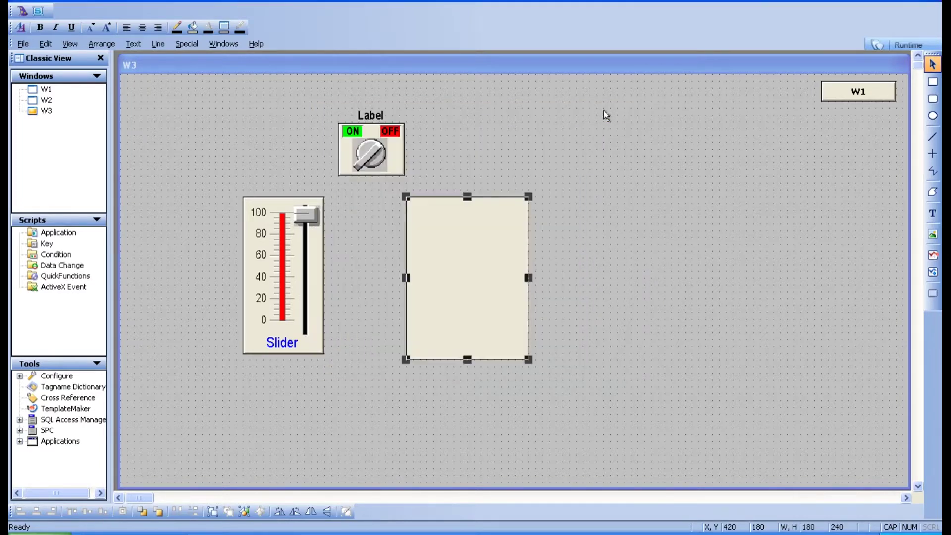
click(900, 43)
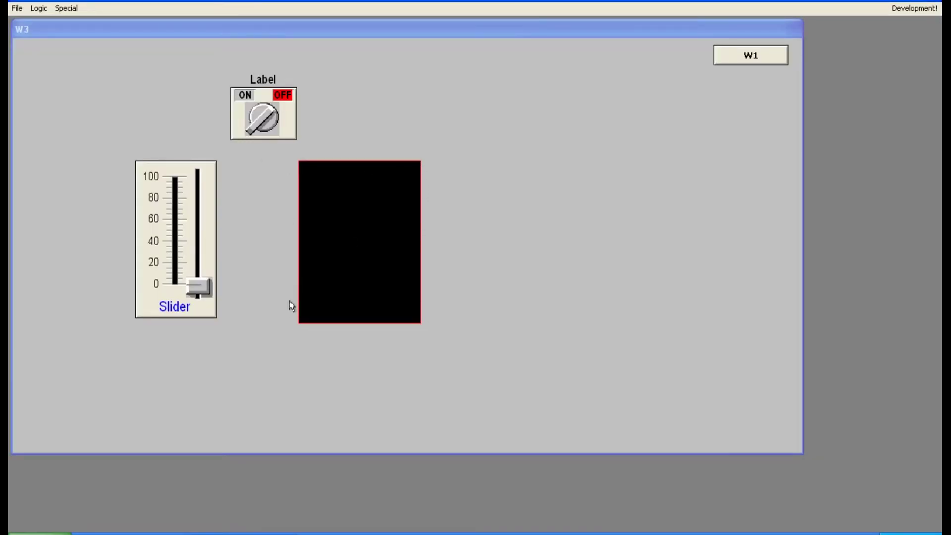
- Toggle SW1 on and off repeatedly and move the slider to about 55, watching the border colour
click(267, 93)
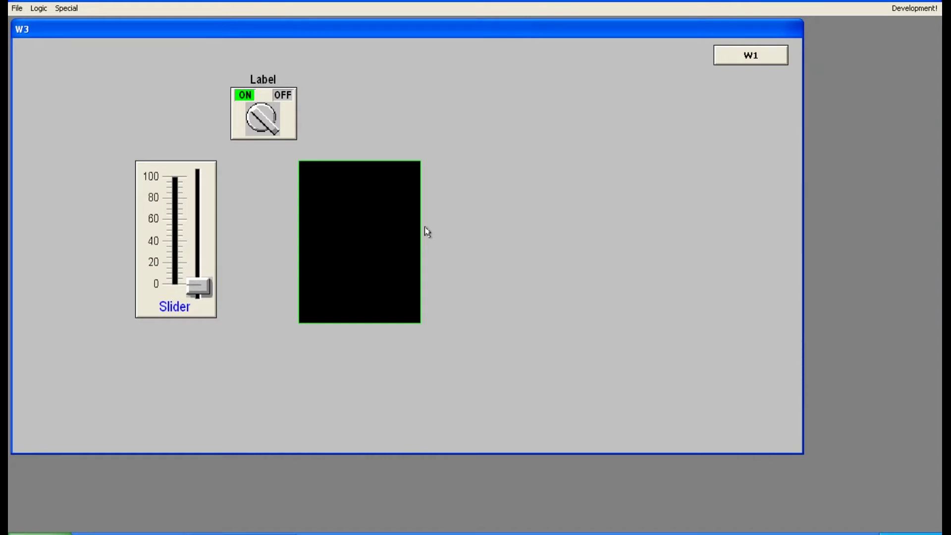
click(264, 116)
click(263, 118)
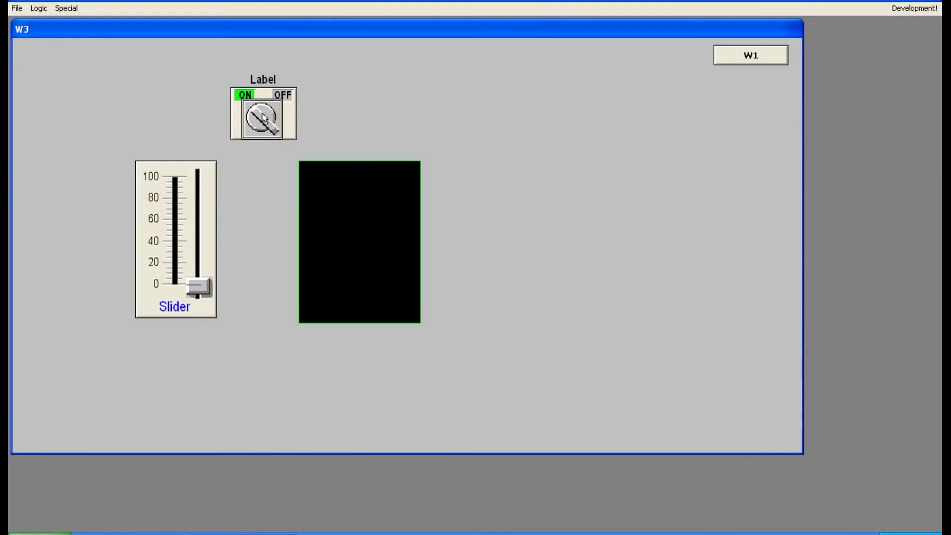
click(264, 118)
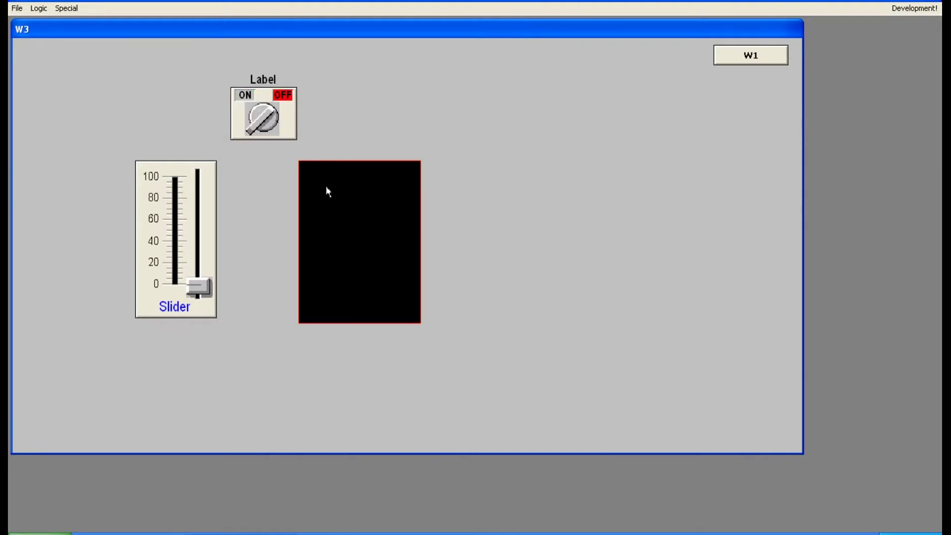
click(264, 117)
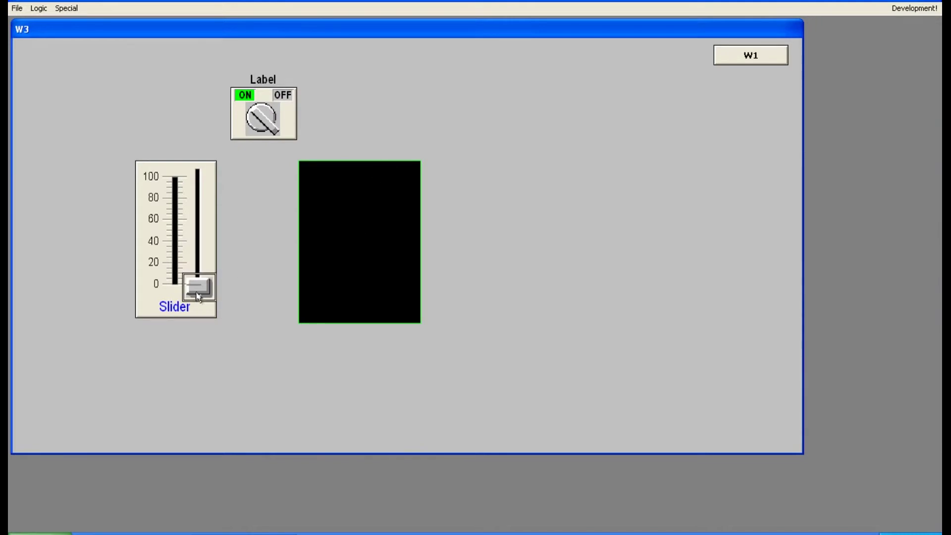
mouse_move(199, 286)
mouse_down()
mouse_move(211, 211)
mouse_move(203, 170)
mouse_move(206, 260)
mouse_move(216, 208)
mouse_move(203, 292)
mouse_move(202, 168)
mouse_move(206, 292)
mouse_up()
click(252, 107)
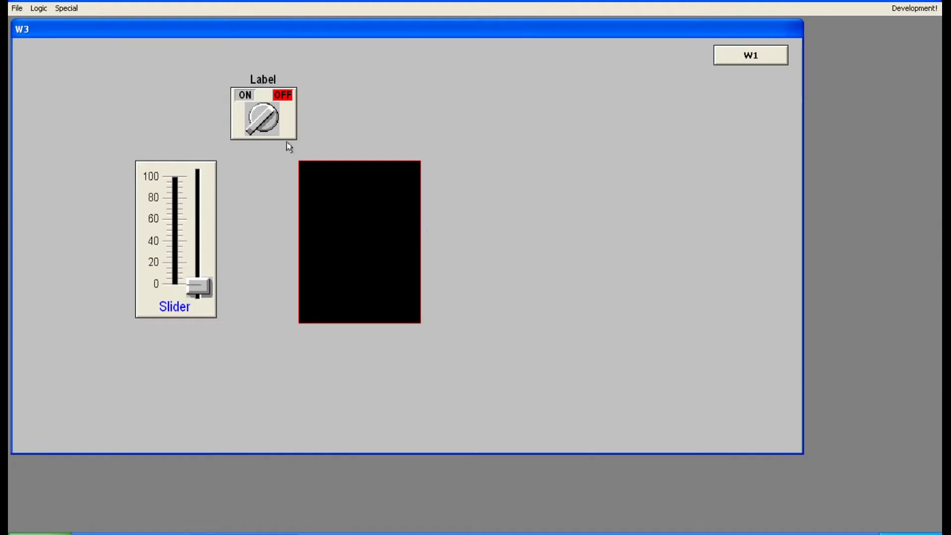
click(253, 119)
click(260, 113)
click(914, 8)
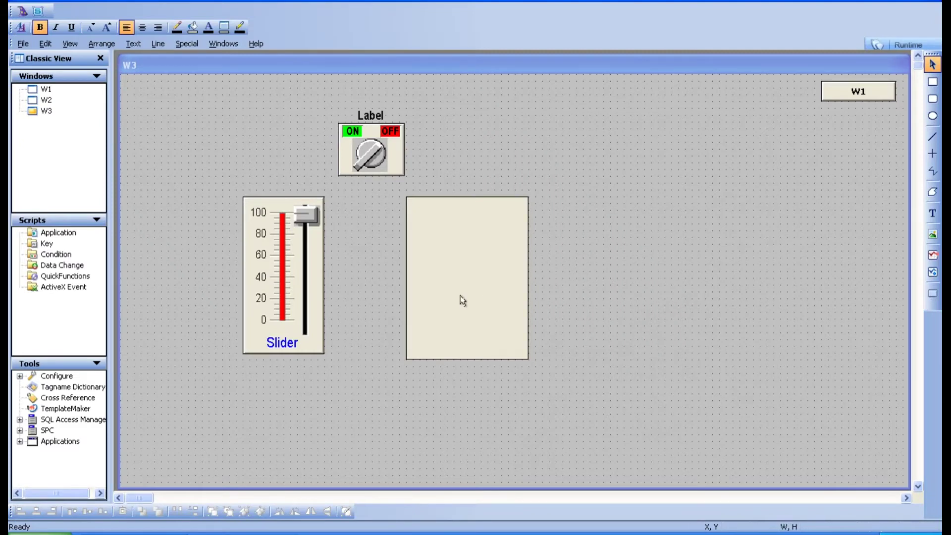
- Remove the rectangle's discrete line colour link and add an analog line colour link
double_click(462, 300)
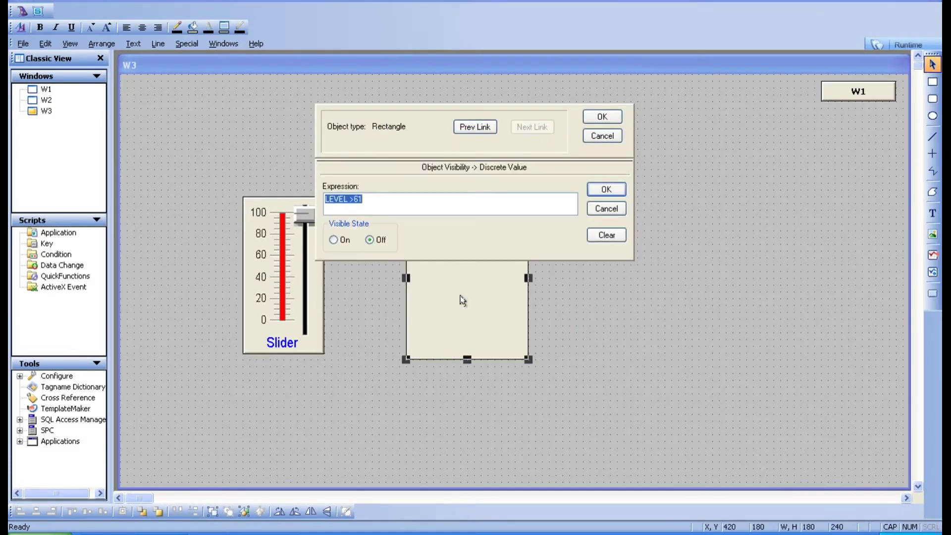
click(606, 208)
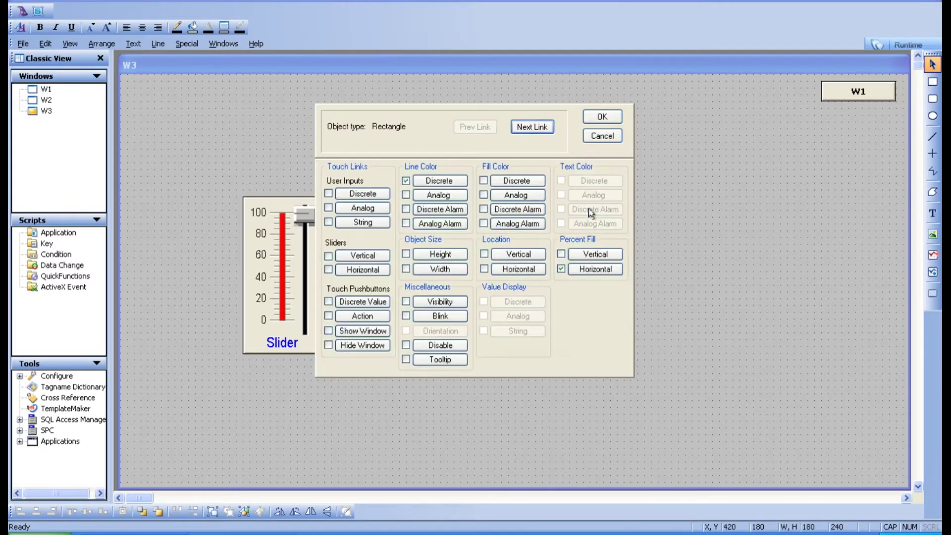
click(439, 180)
click(407, 206)
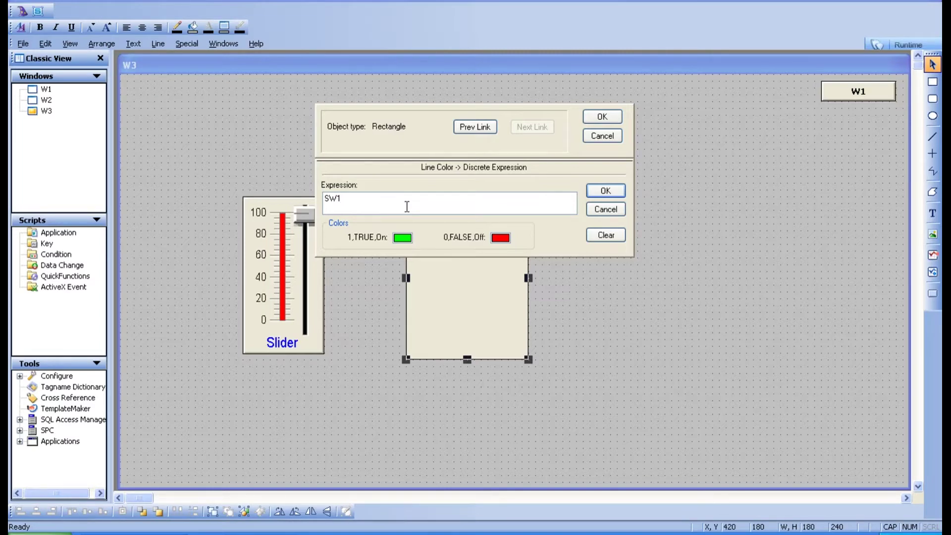
click(614, 210)
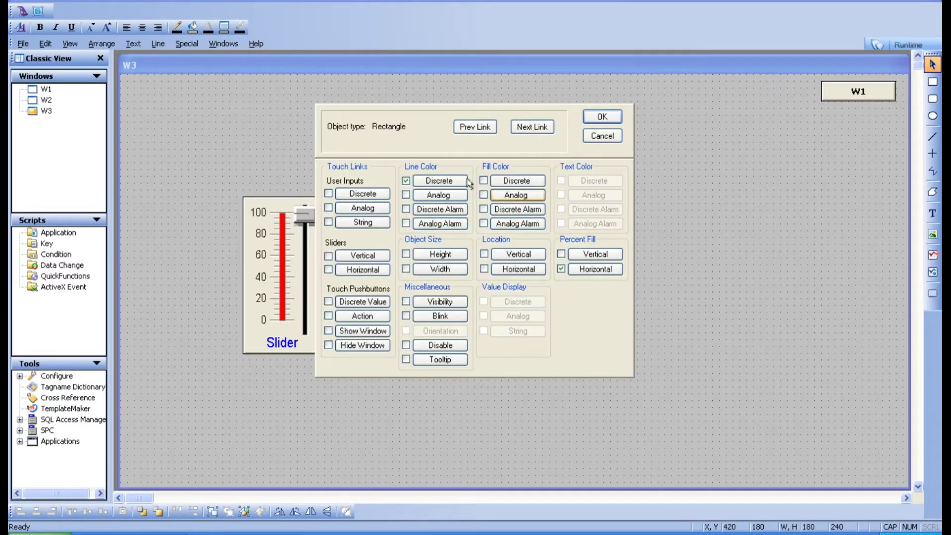
click(406, 181)
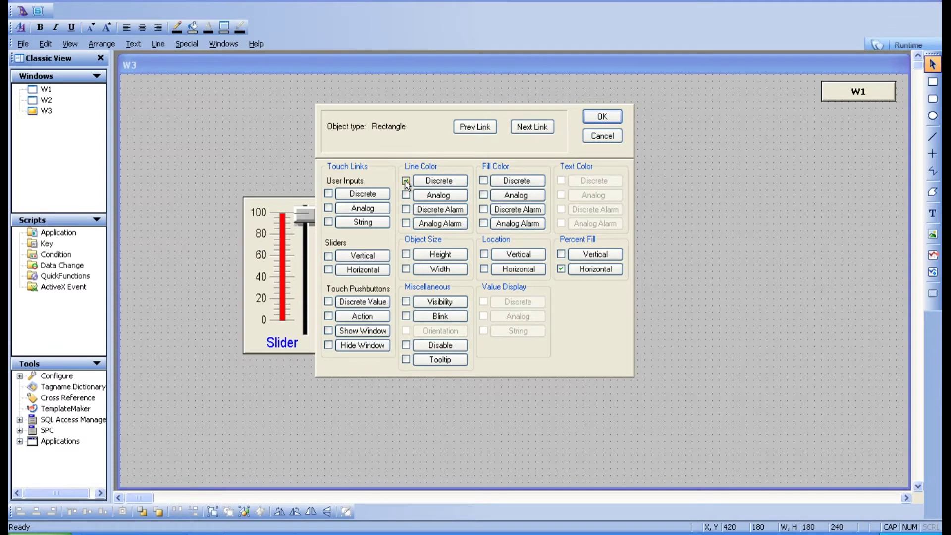
click(439, 196)
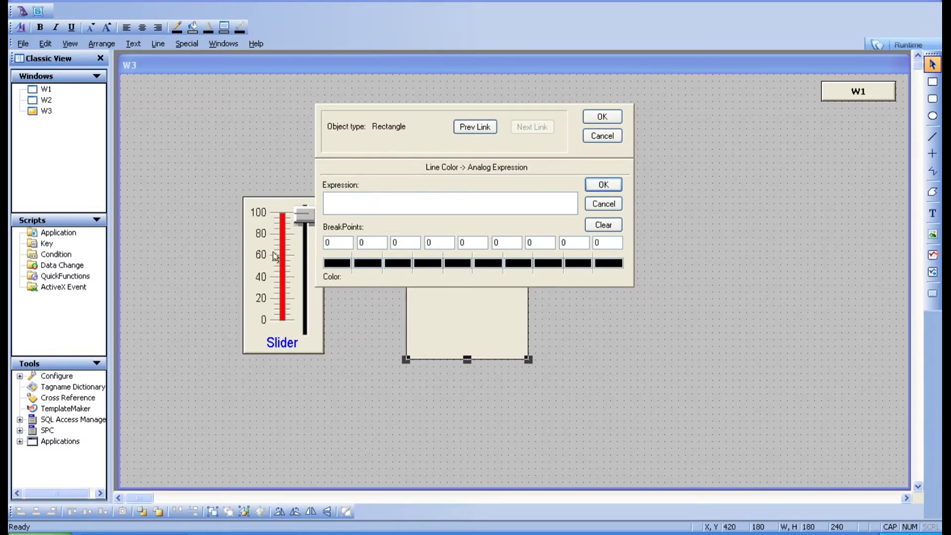
- Insert LEVEL as the analog expression, then cancel after the breakpoint value error
double_click(383, 203)
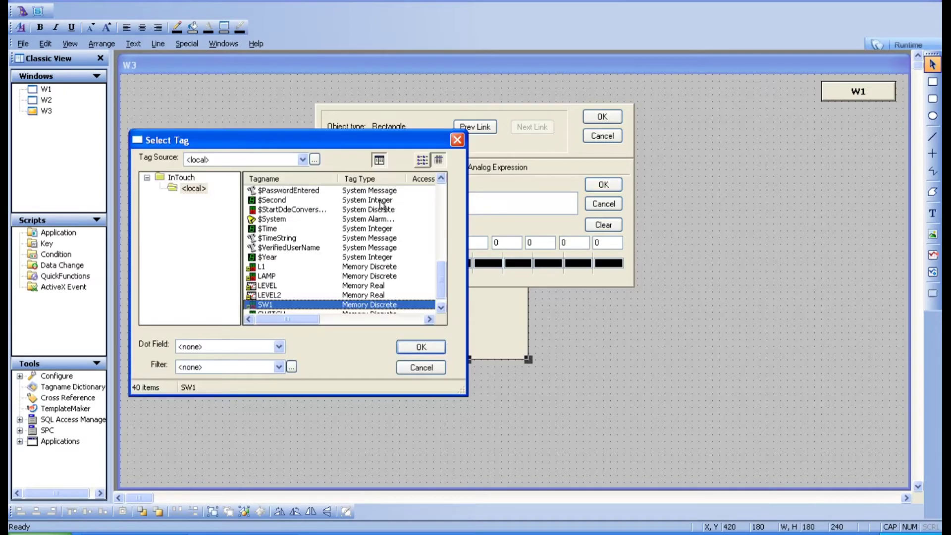
double_click(322, 285)
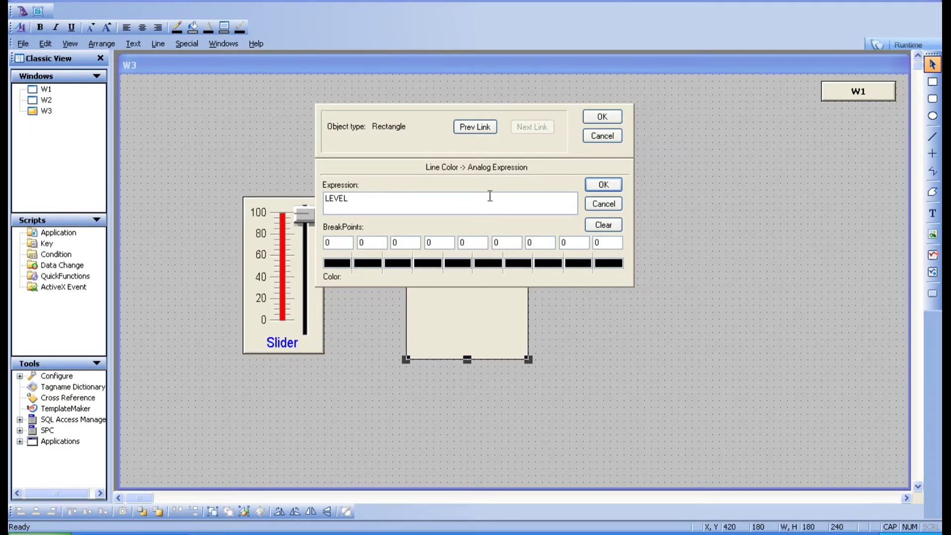
click(476, 127)
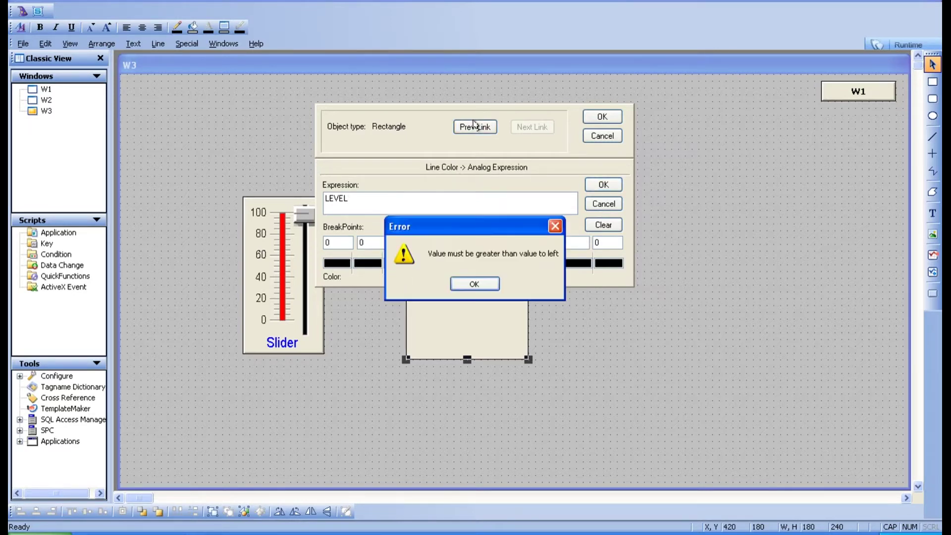
click(479, 286)
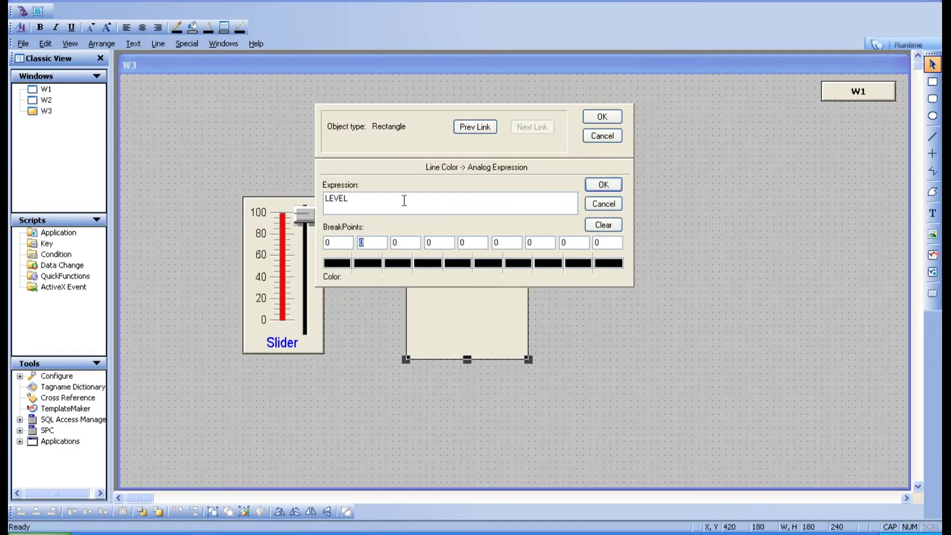
click(480, 129)
click(483, 284)
click(600, 140)
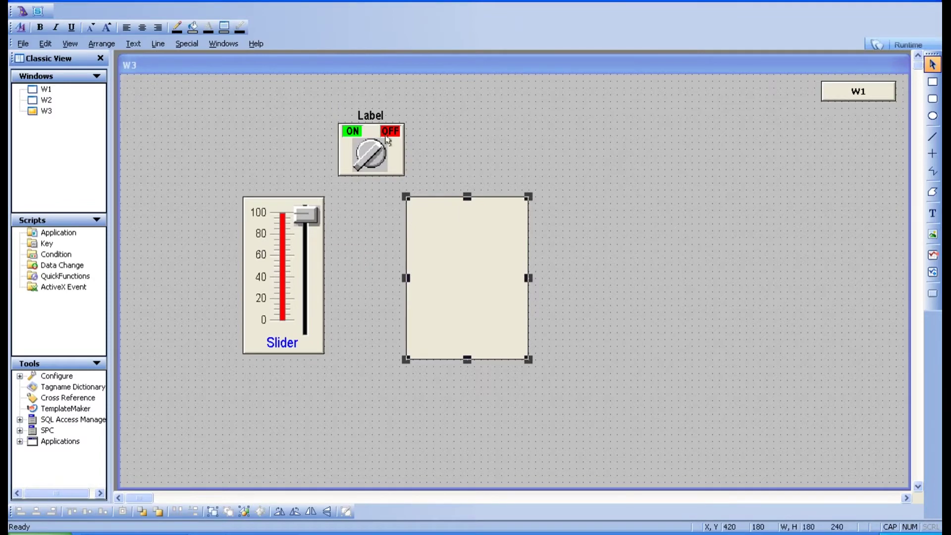
- Review the discrete line colour settings without saving, then reopen the rectangle's links
double_click(478, 278)
click(439, 180)
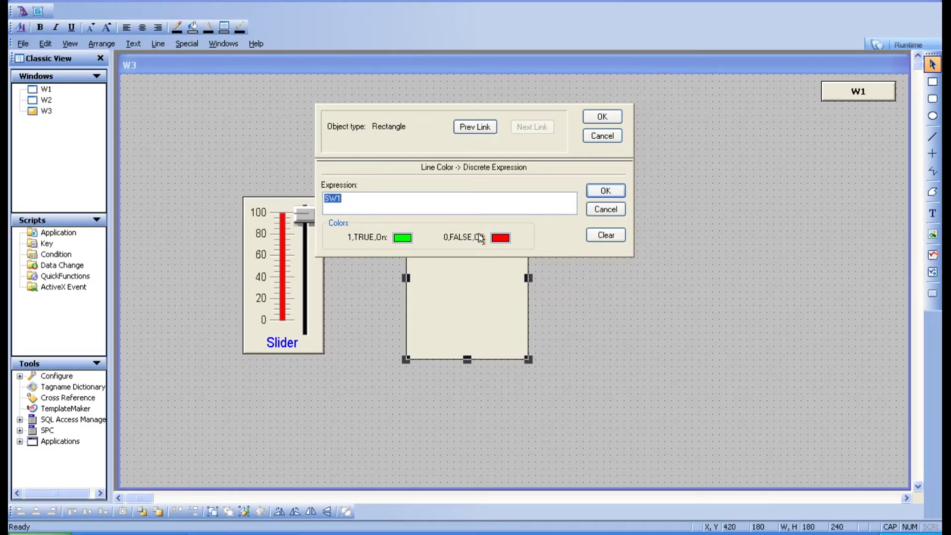
click(602, 135)
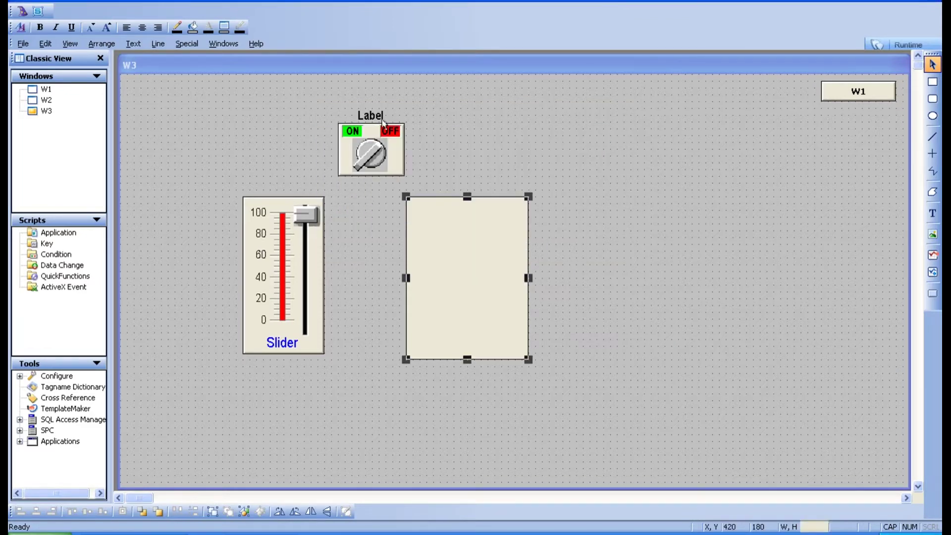
double_click(451, 260)
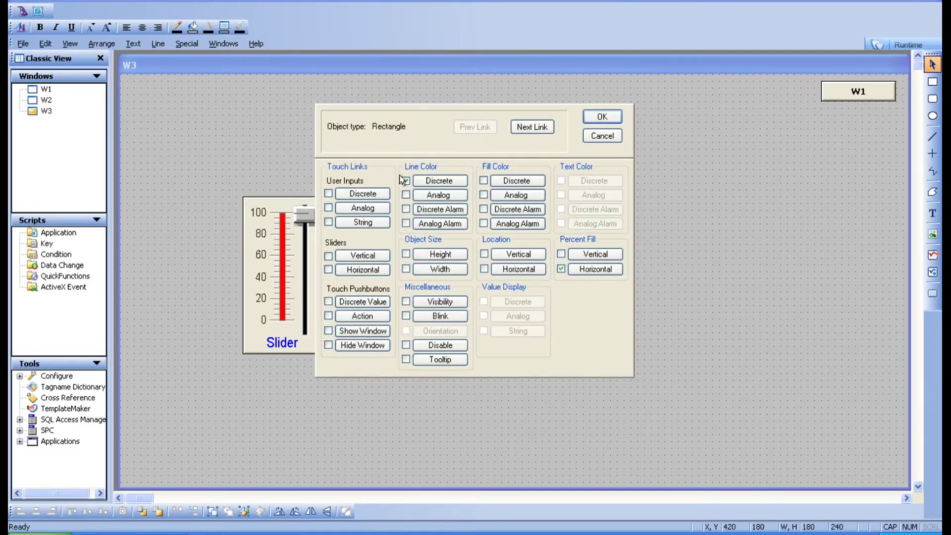
- Add an analog line colour link on LEVEL with breakpoints from 0 to 100
click(419, 197)
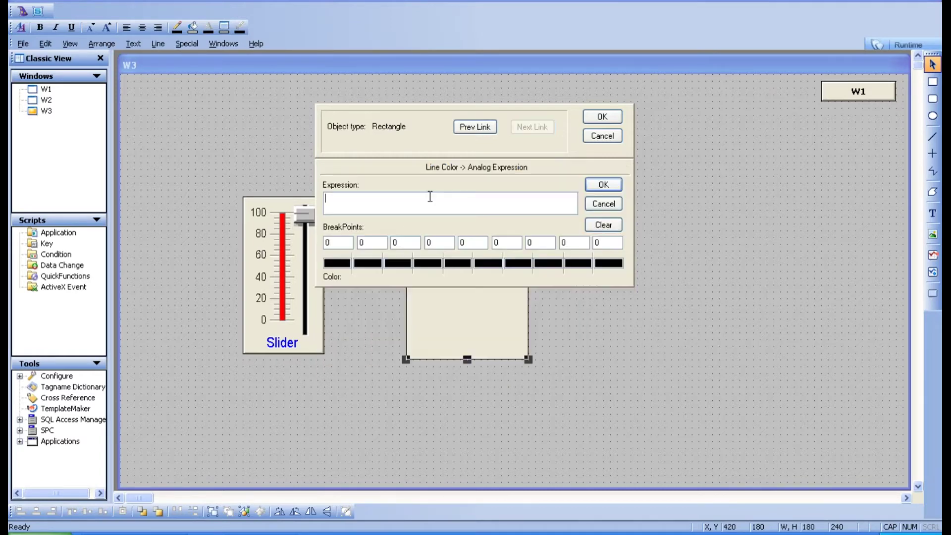
double_click(371, 206)
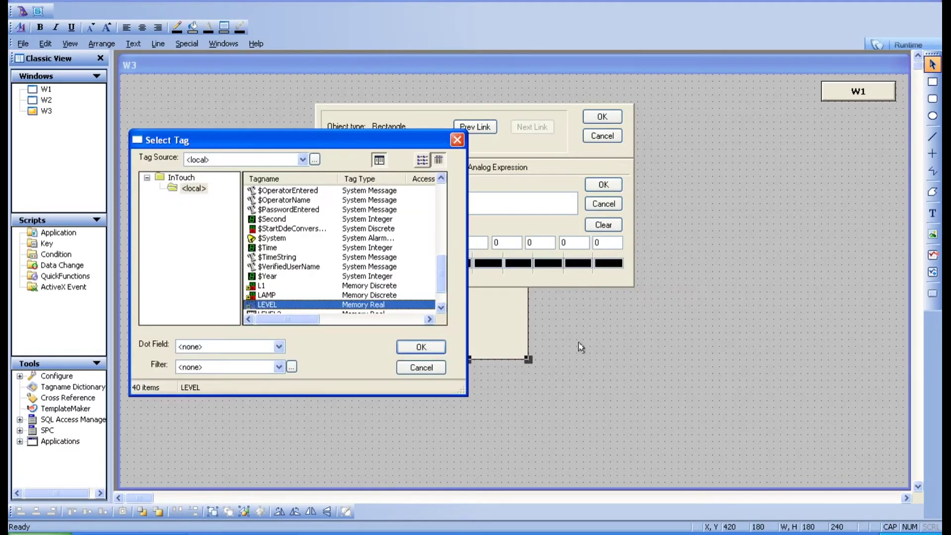
double_click(390, 304)
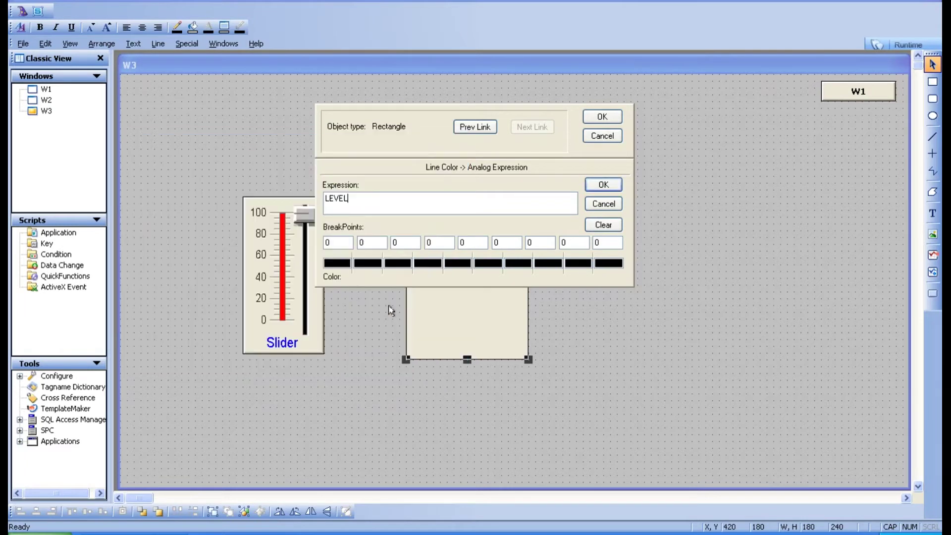
click(344, 264)
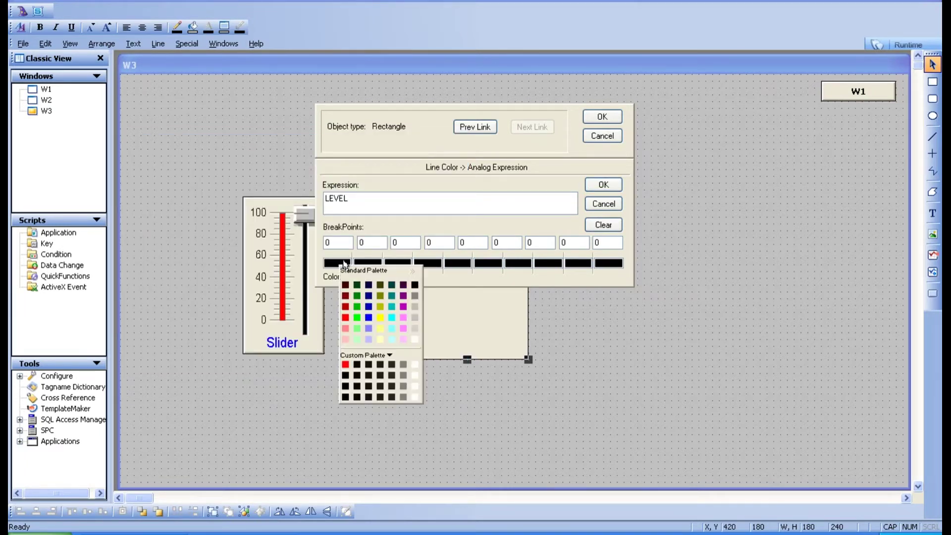
click(369, 244)
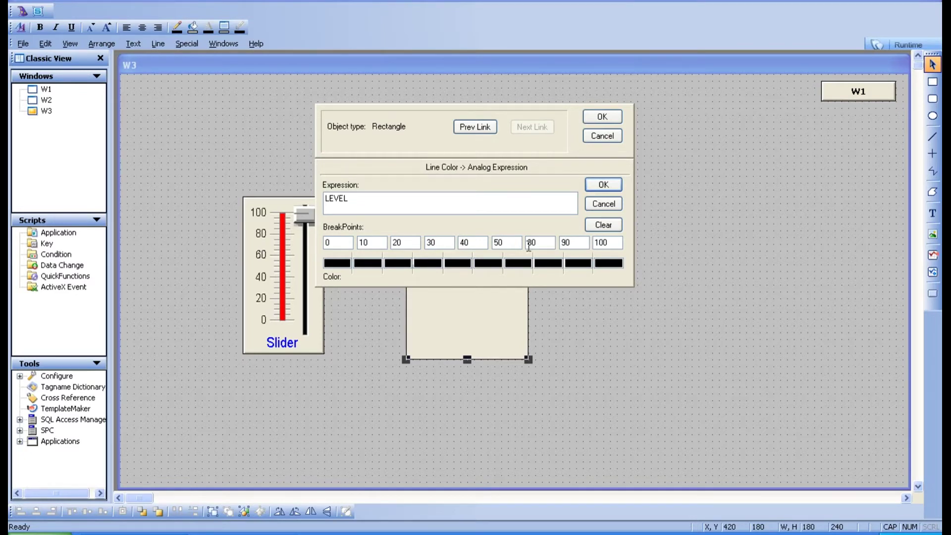
- Colour the first five ranges red, green, purple, blue and dark red
click(337, 263)
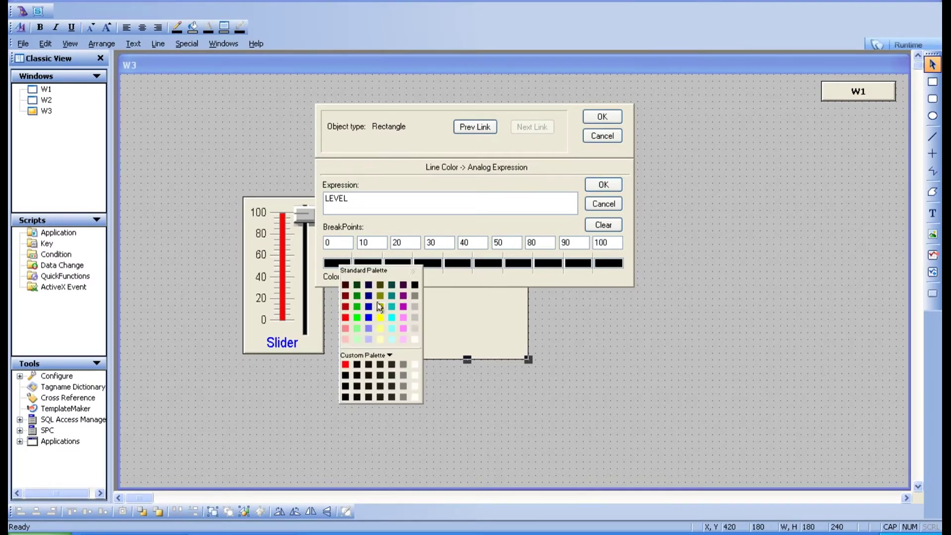
click(345, 318)
click(367, 263)
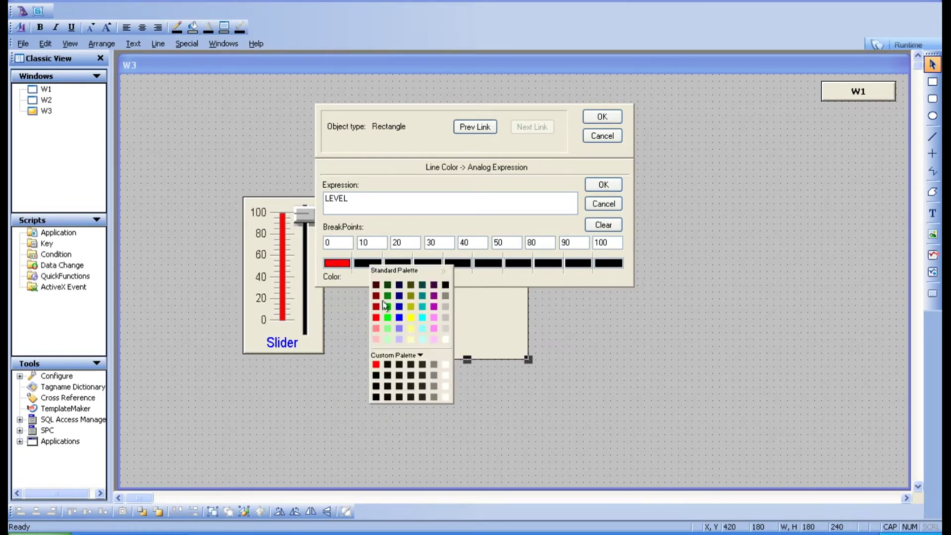
click(388, 317)
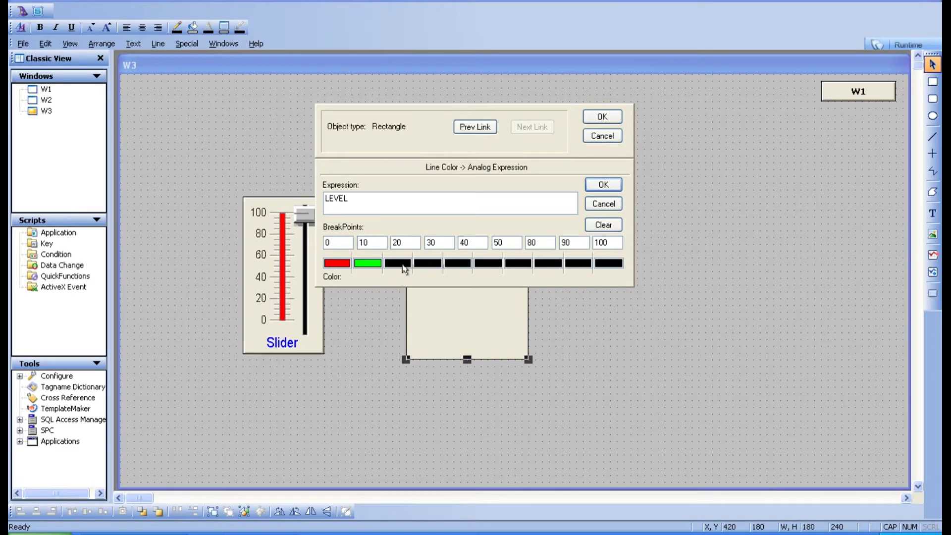
click(403, 267)
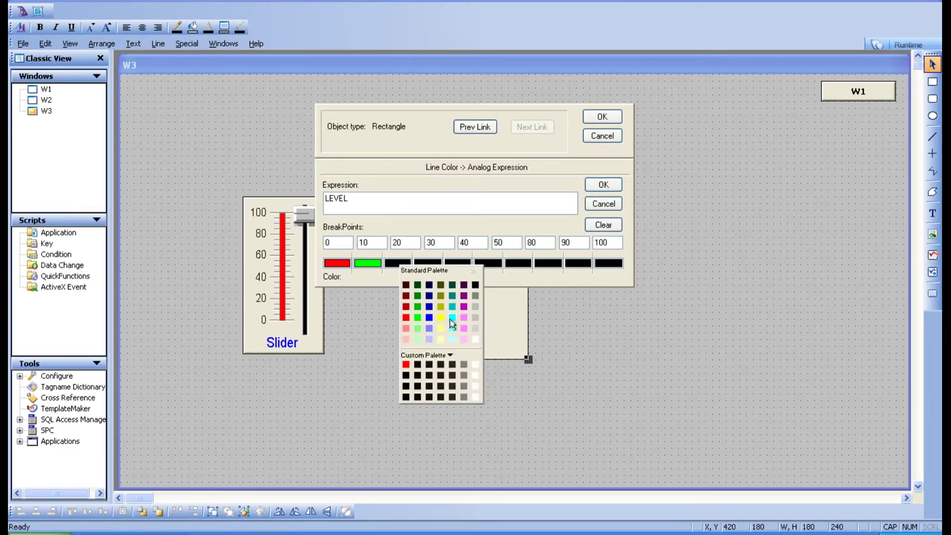
click(454, 296)
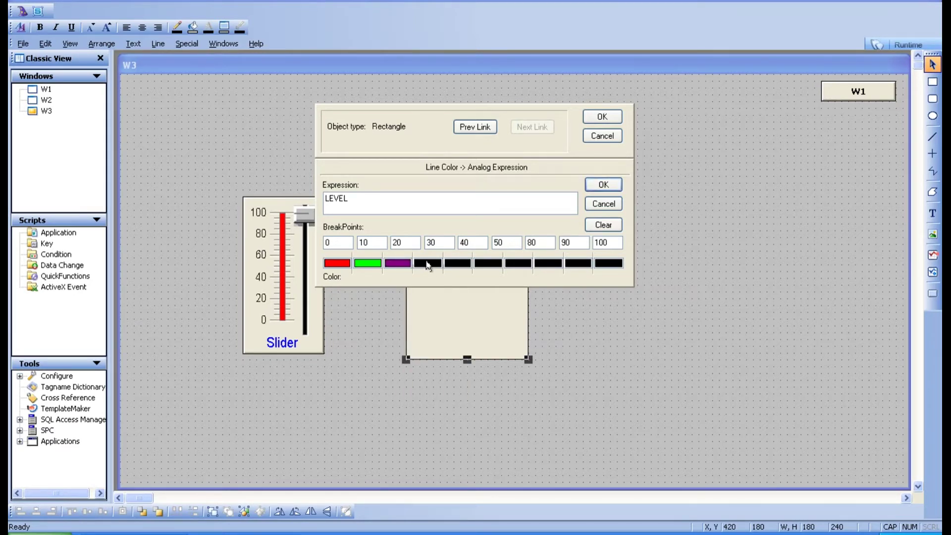
click(429, 263)
click(458, 307)
click(461, 267)
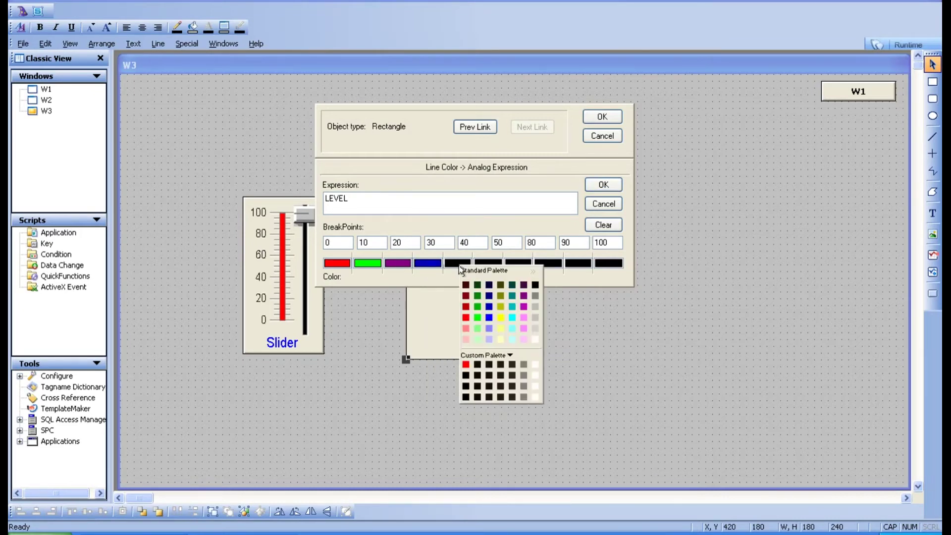
click(466, 307)
- Colour ranges six to ten green, light blue, cyan, teal and green, apply, and run W3
click(490, 264)
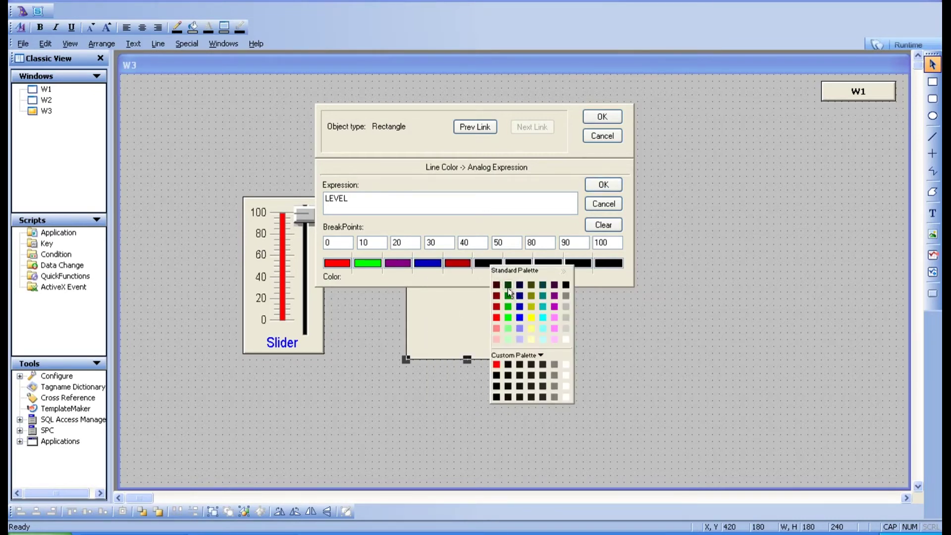
click(508, 307)
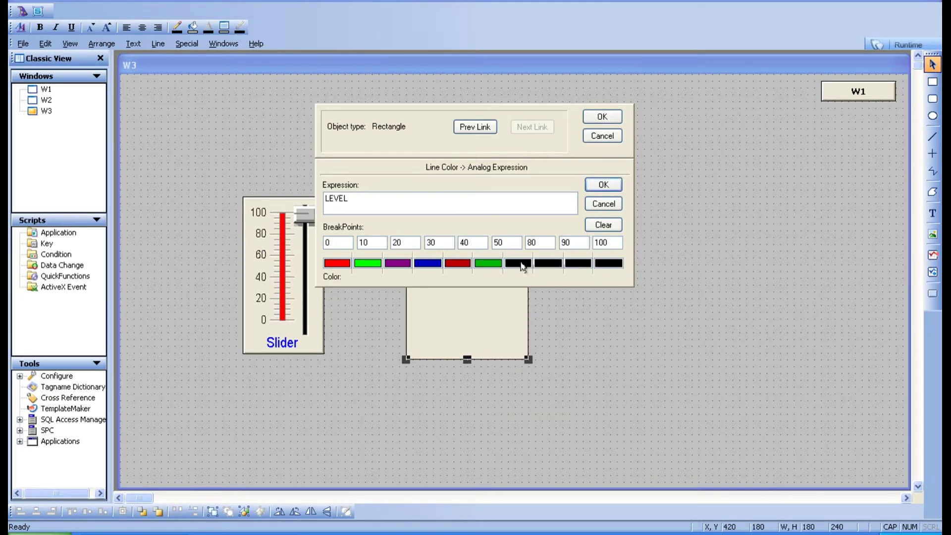
click(524, 264)
click(549, 328)
click(554, 263)
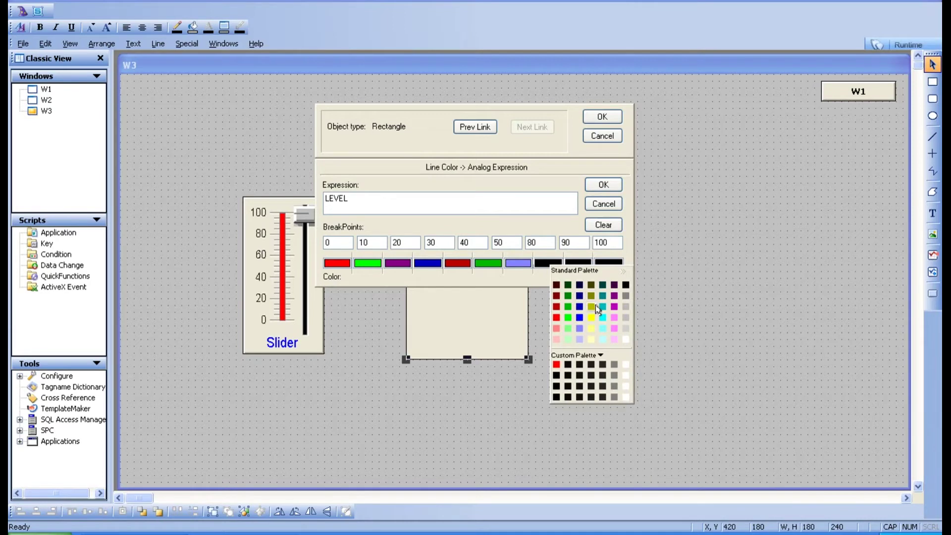
click(602, 317)
click(579, 267)
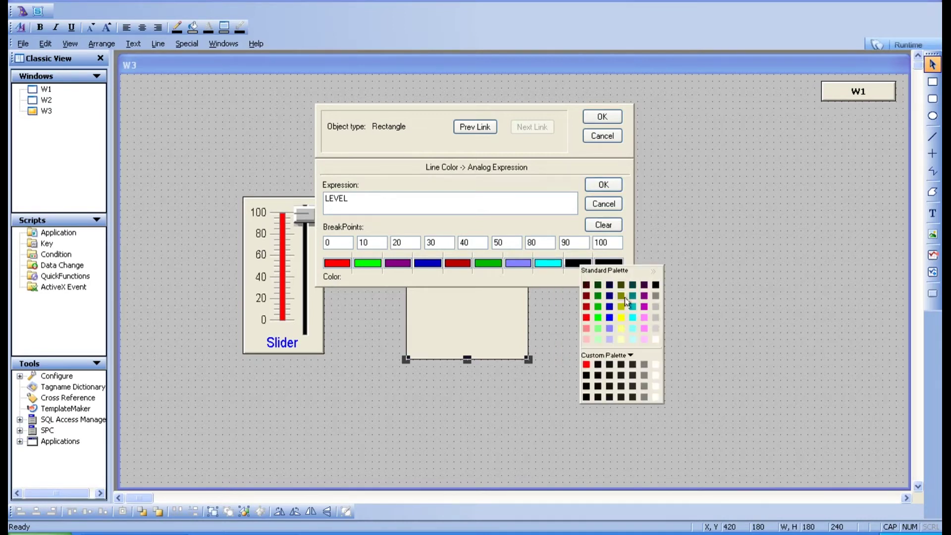
click(628, 295)
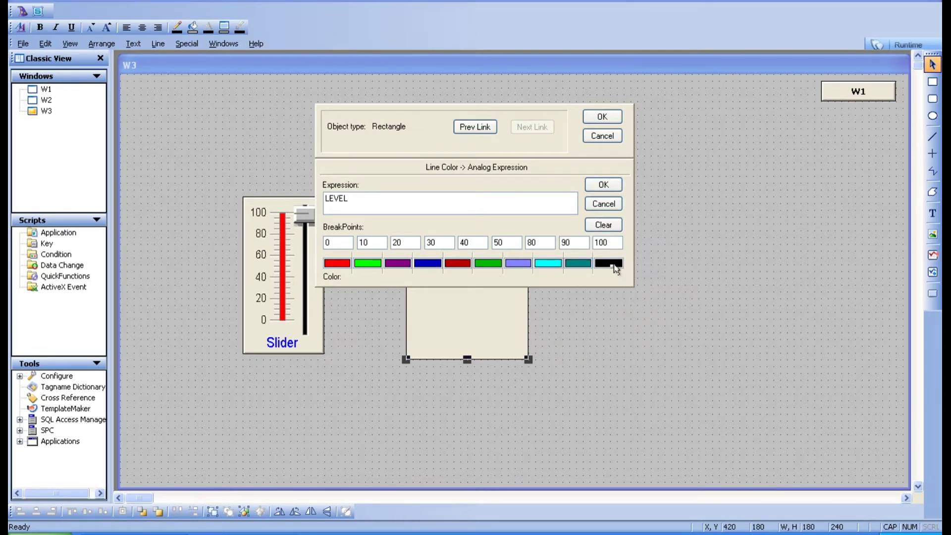
click(613, 265)
click(629, 320)
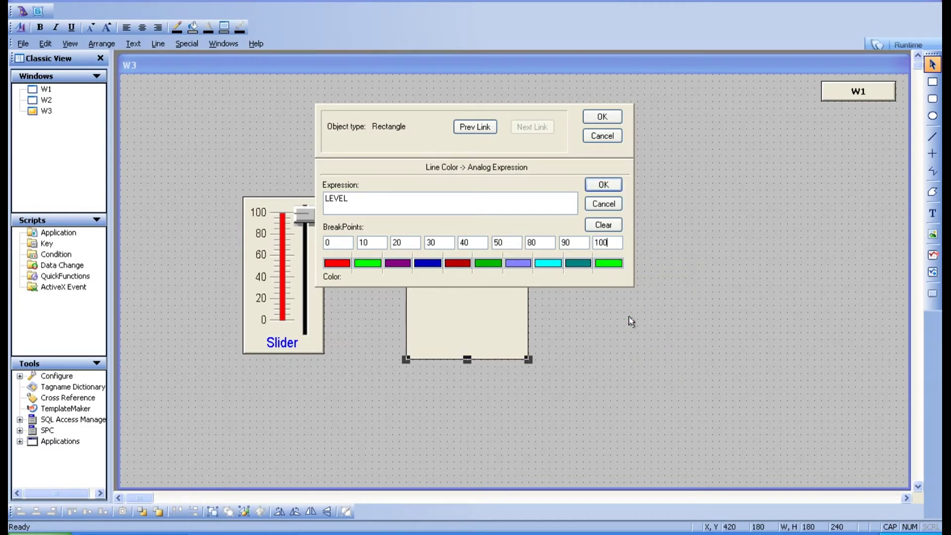
click(604, 185)
click(602, 117)
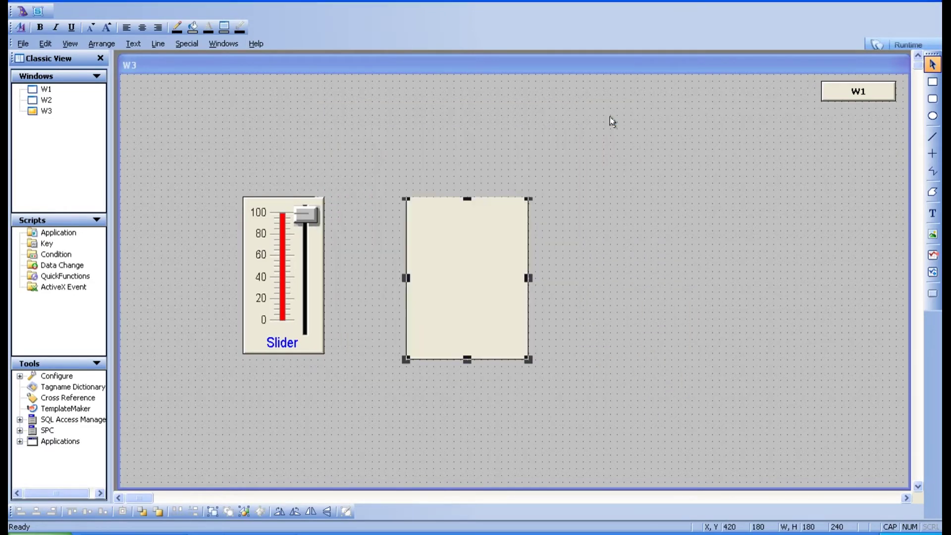
click(904, 46)
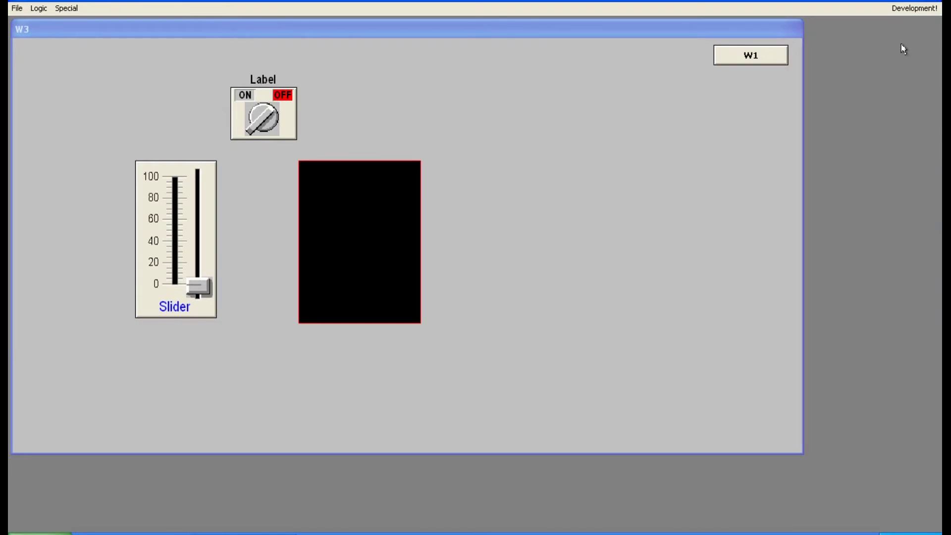
- Drag the LEVEL slider up to about 8 and watch the rectangle outline change colour
click(199, 286)
drag(199, 287, 200, 270)
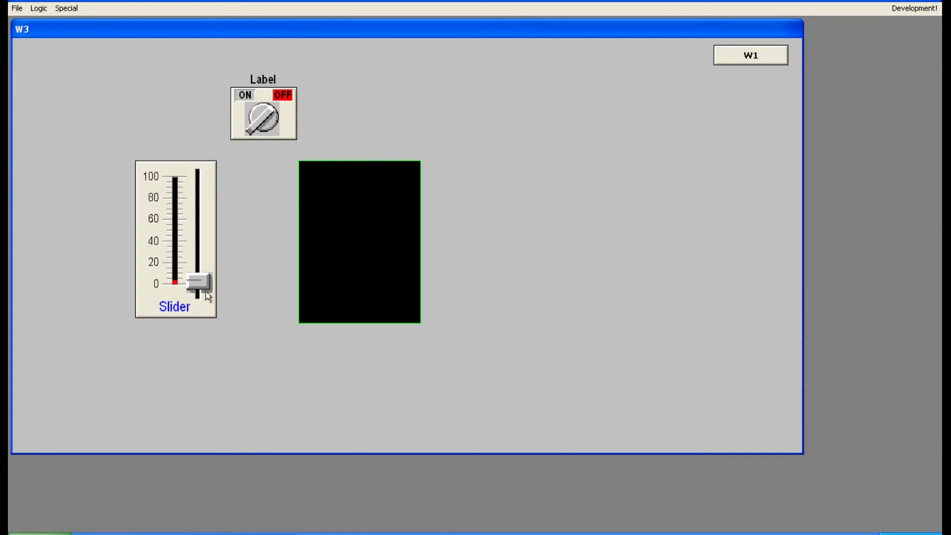
mouse_move(197, 286)
mouse_down()
mouse_move(195, 216)
mouse_move(199, 287)
mouse_up()
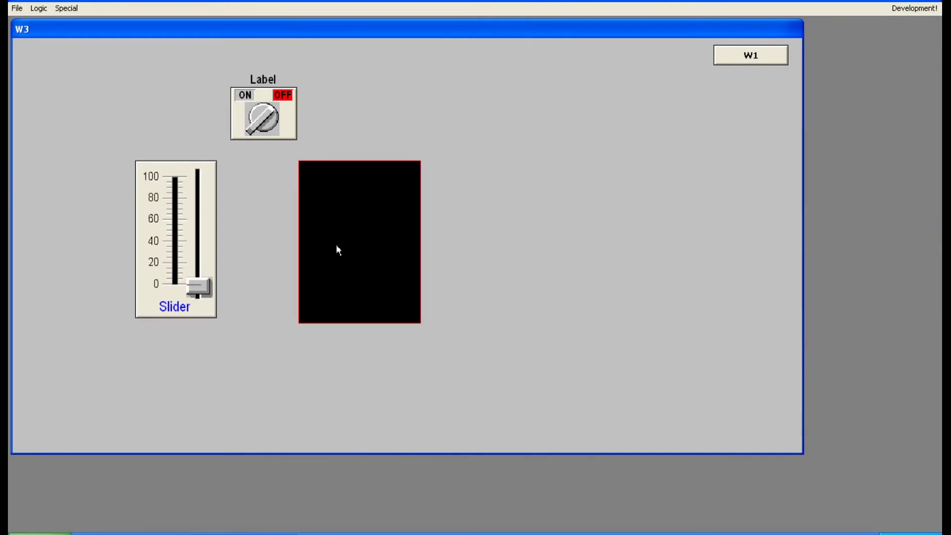
click(914, 9)
- Remove the rectangle's horizontal percent fill animation
double_click(481, 280)
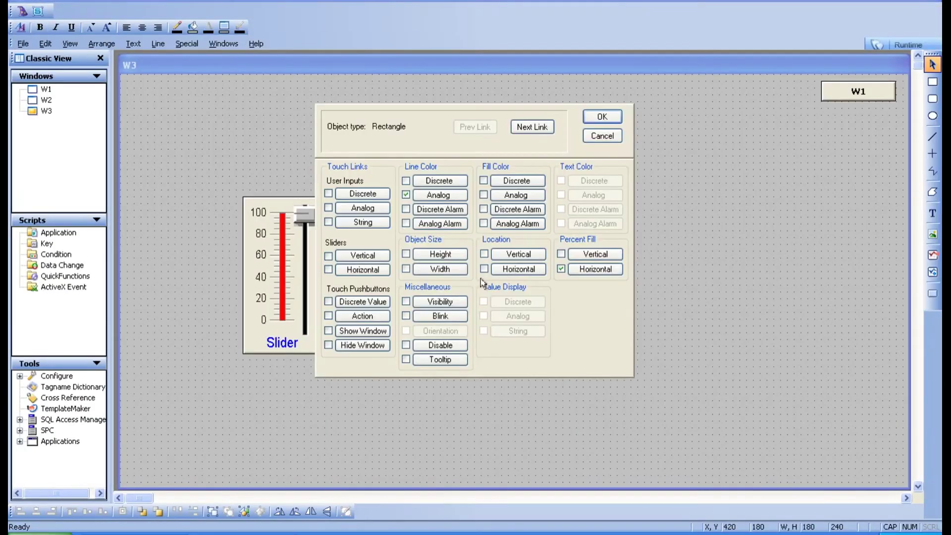
click(561, 269)
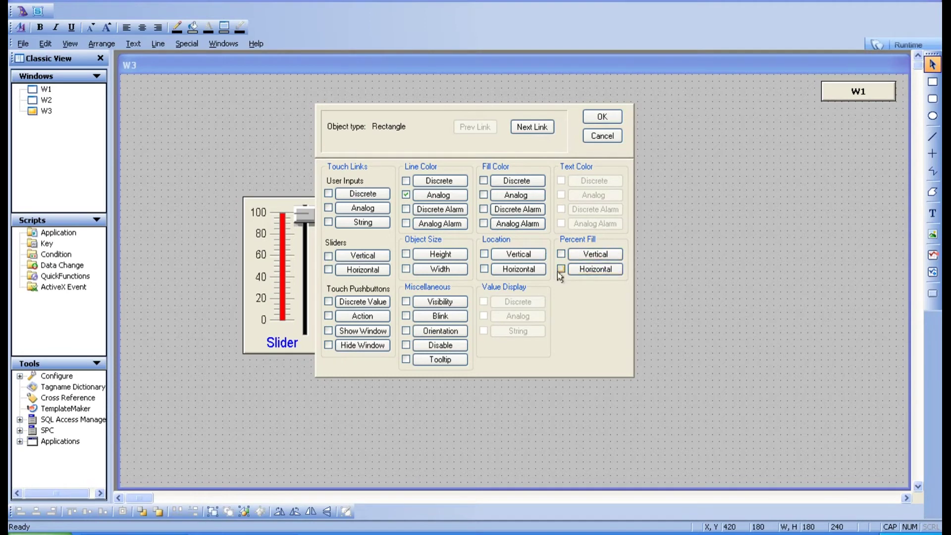
click(611, 117)
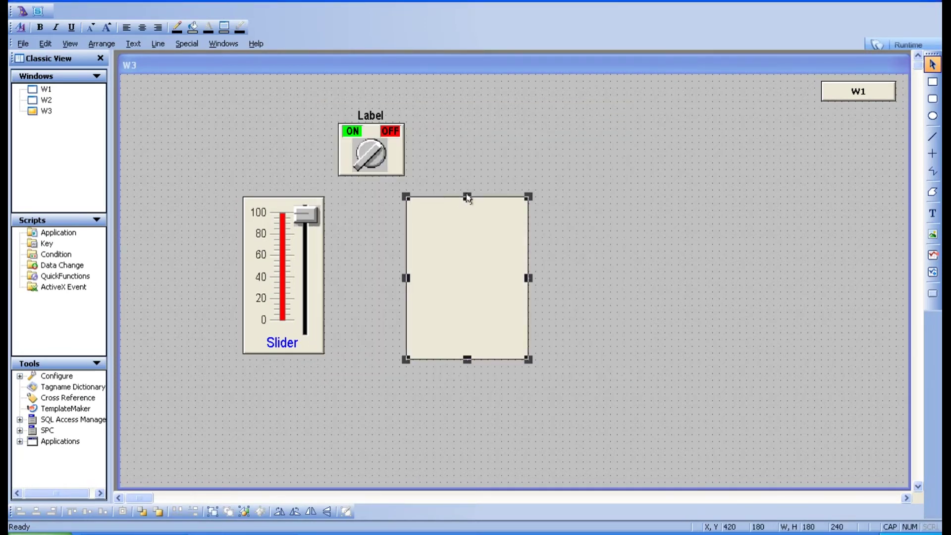
- Resize the rectangle to 60 × 40 and run W3 in runtime
drag(465, 197, 464, 331)
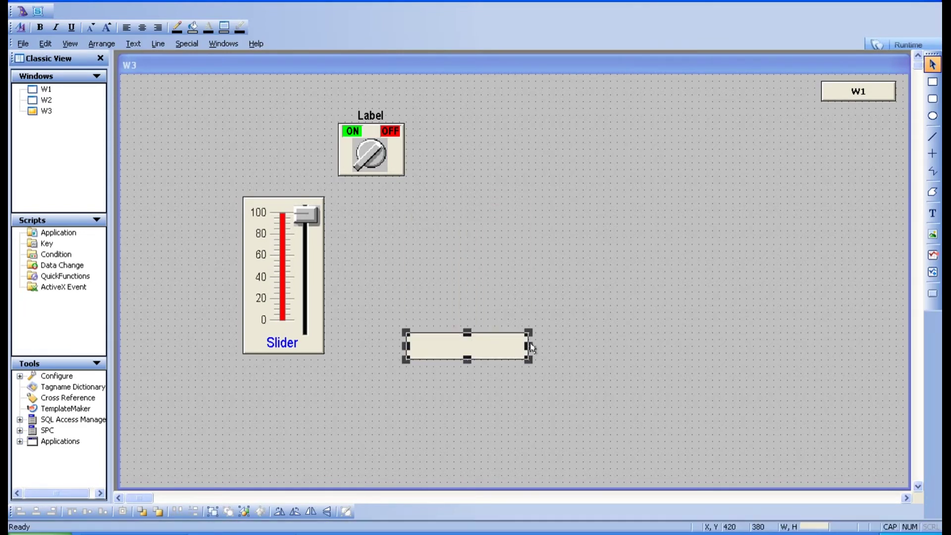
drag(528, 346, 443, 347)
double_click(429, 347)
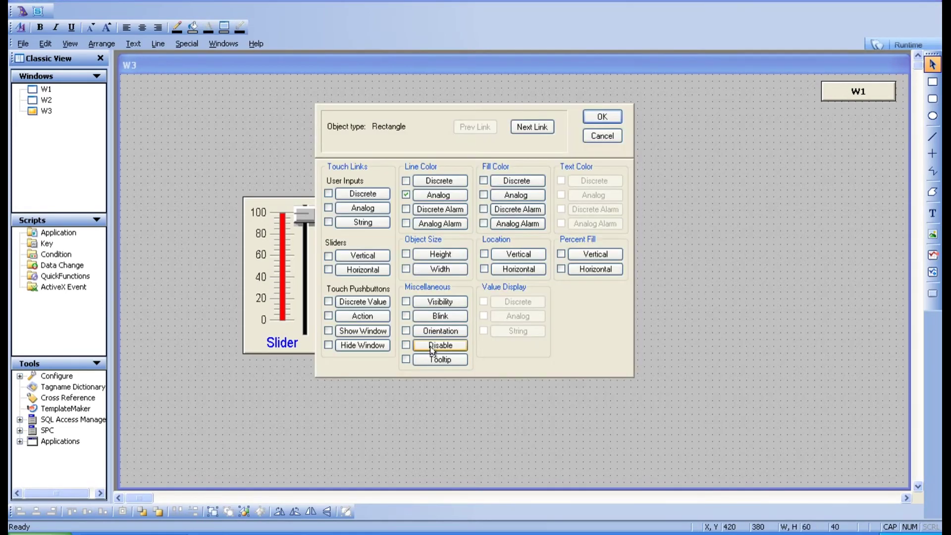
click(620, 137)
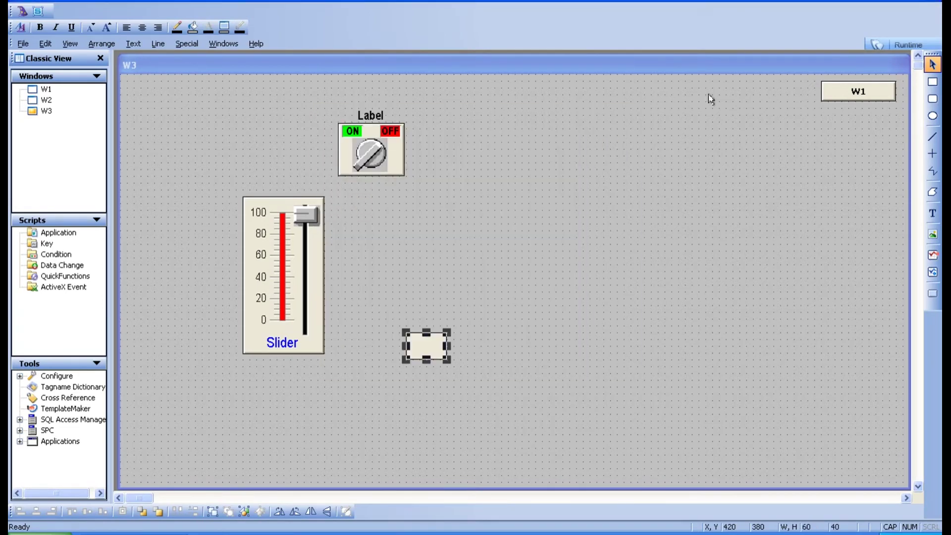
click(912, 49)
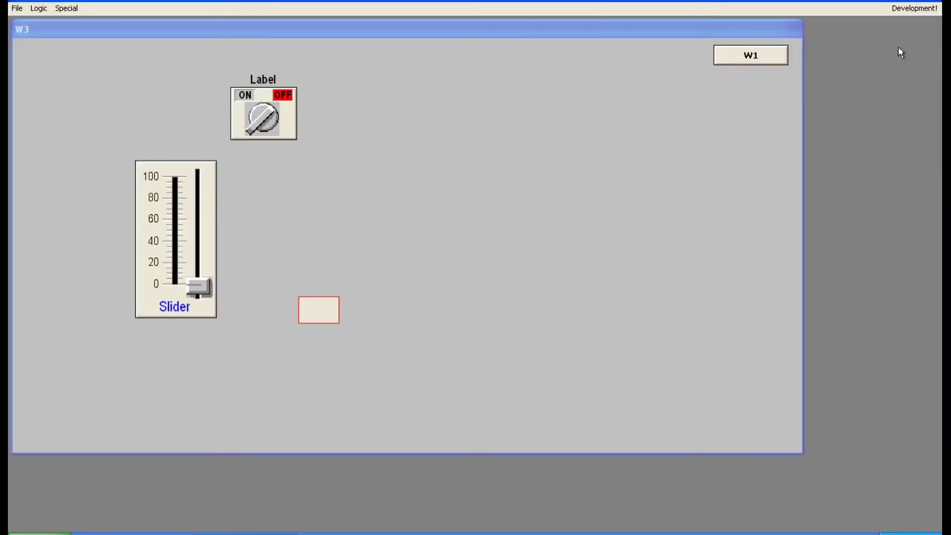
- Sweep the LEVEL slider between 0 and about 50, checking red at 0 and green near 50
drag(202, 278, 192, 178)
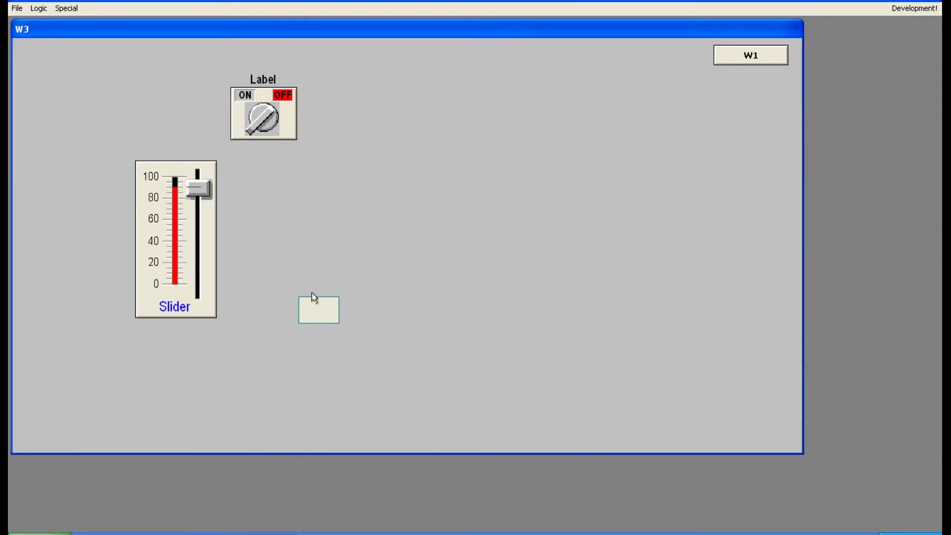
click(197, 181)
drag(199, 186, 206, 290)
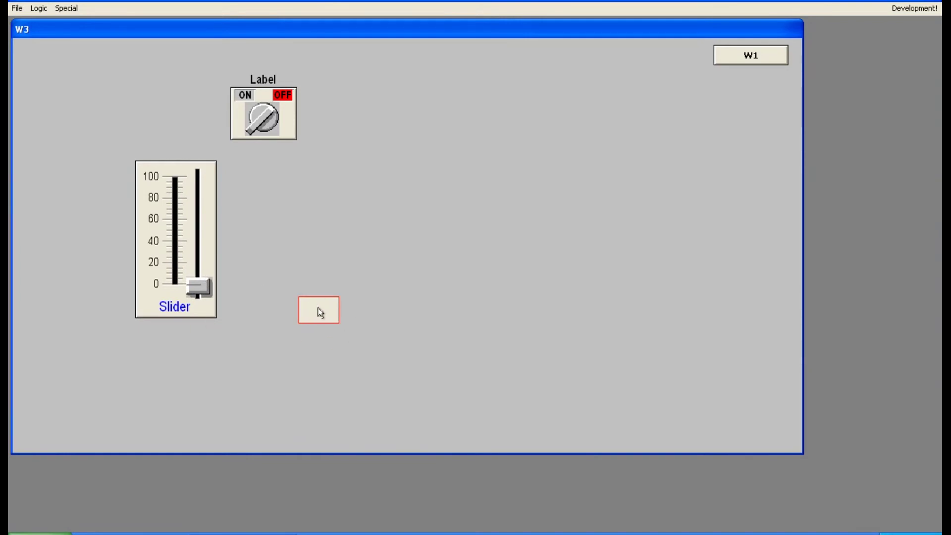
mouse_move(202, 286)
mouse_down()
mouse_move(204, 222)
mouse_move(214, 292)
mouse_up()
drag(193, 283, 200, 308)
click(914, 8)
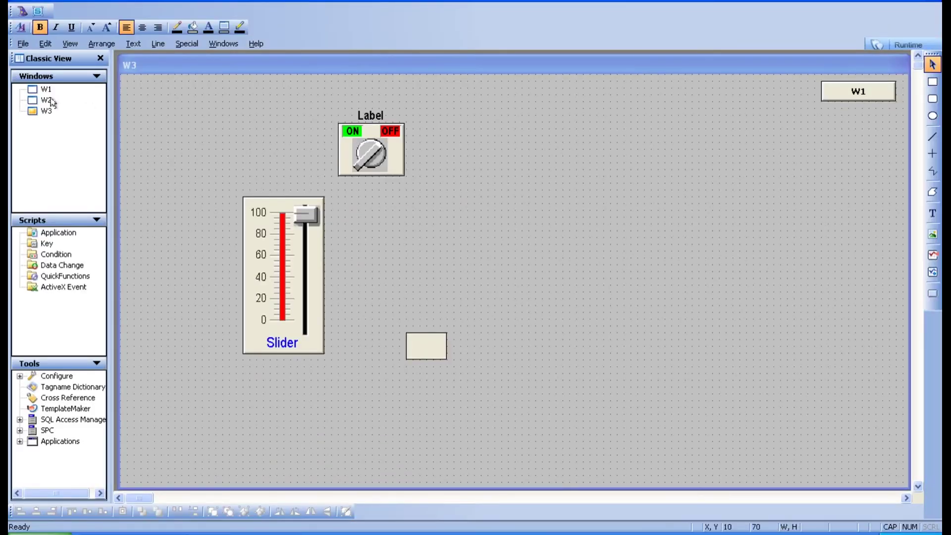
- Open window W1 and inspect the left job-in sensor's animation links
double_click(45, 99)
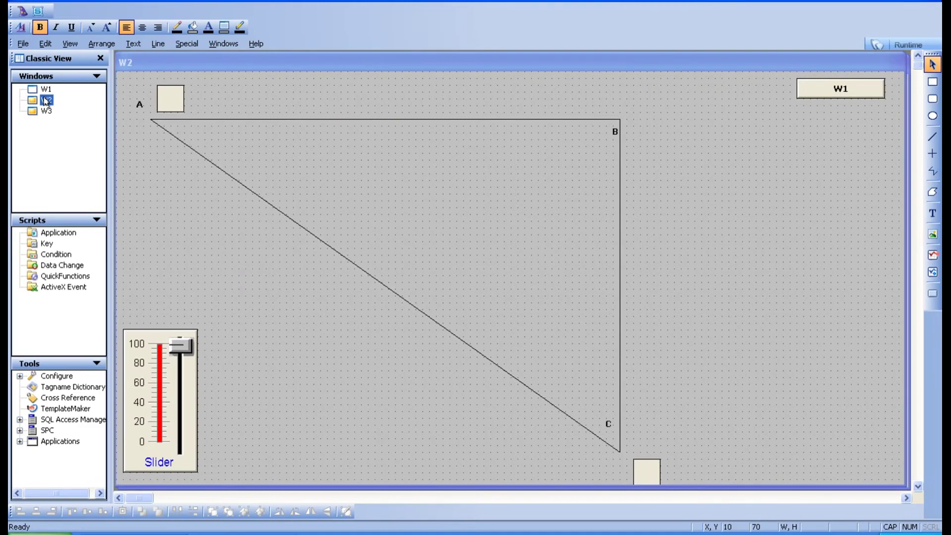
double_click(46, 89)
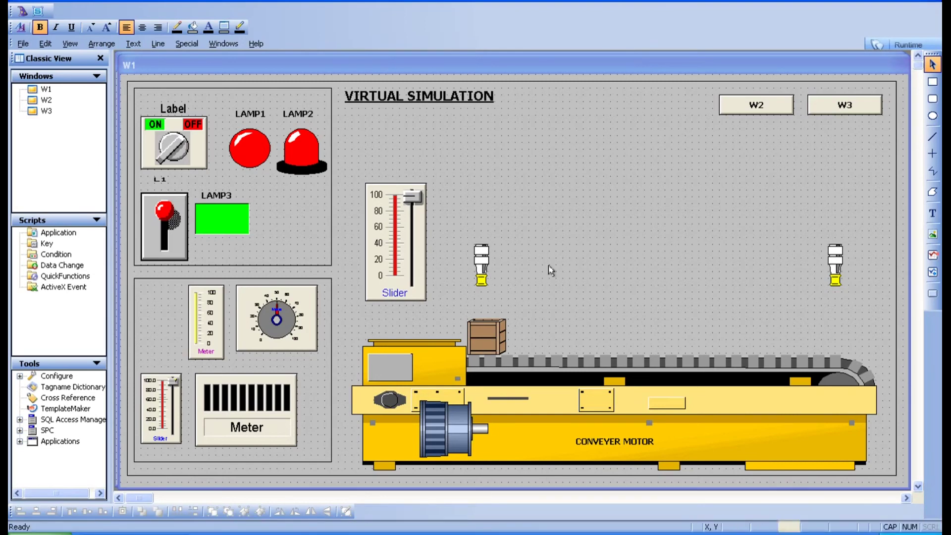
double_click(477, 264)
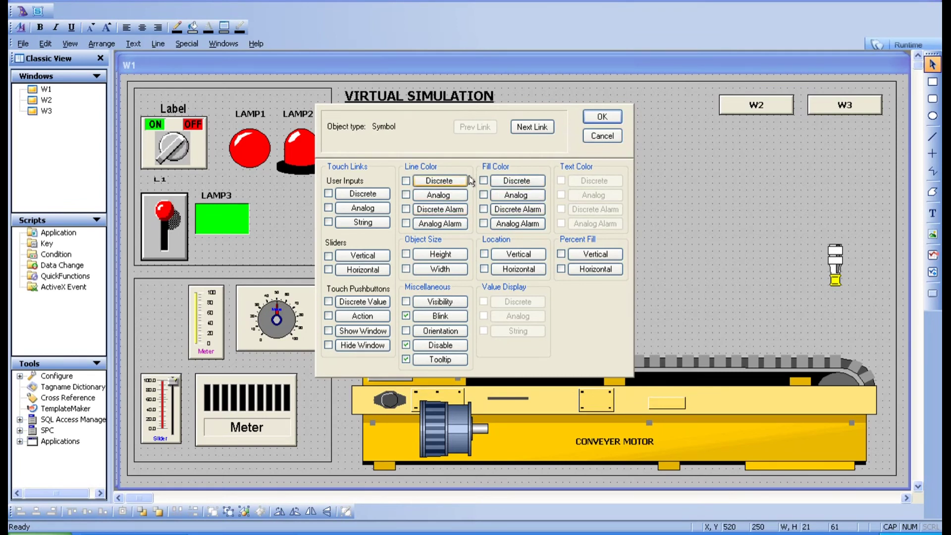
click(602, 136)
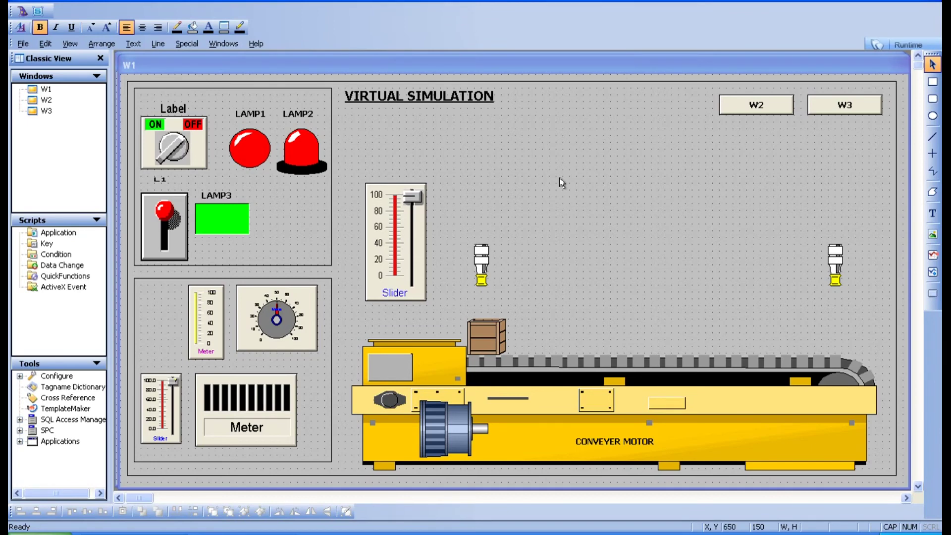
- Give the sensor a discrete SW1 line colour link, green on and red off, then run
double_click(484, 261)
click(439, 181)
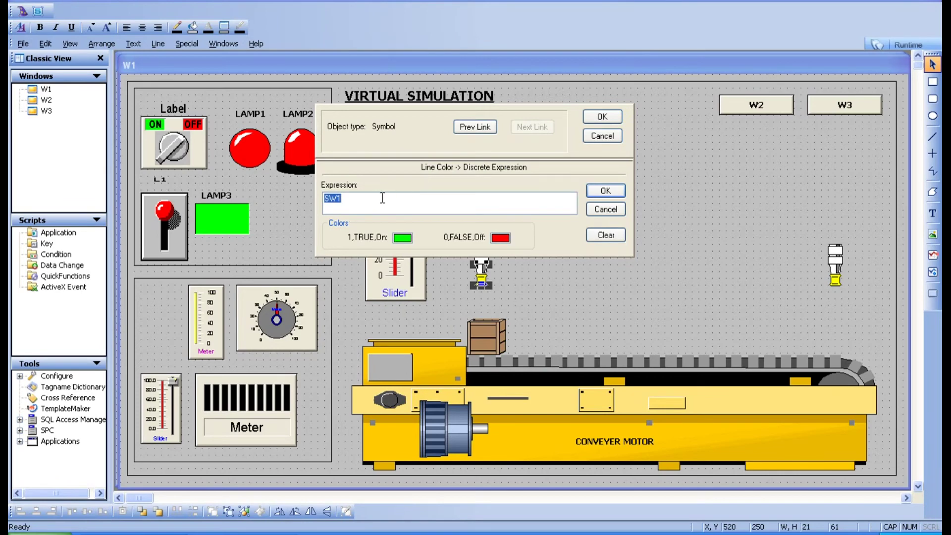
click(590, 193)
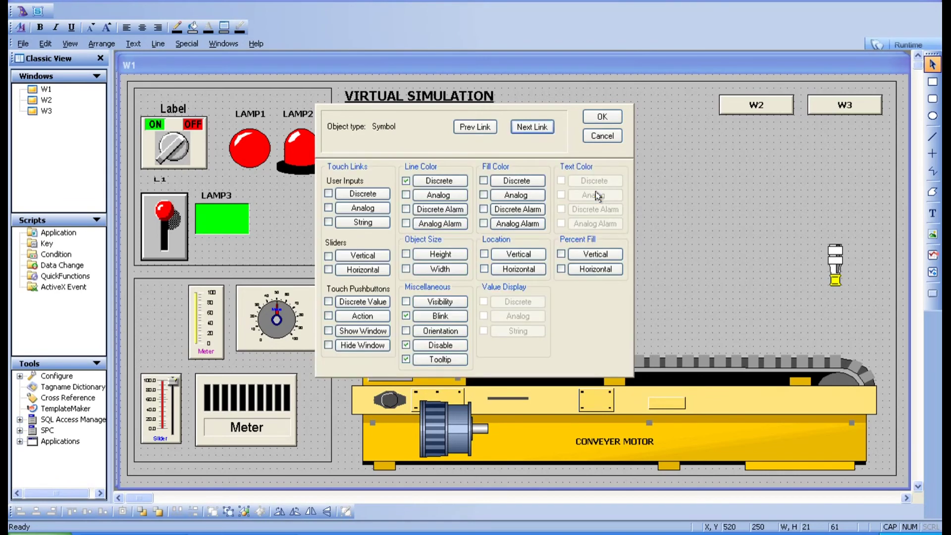
click(602, 118)
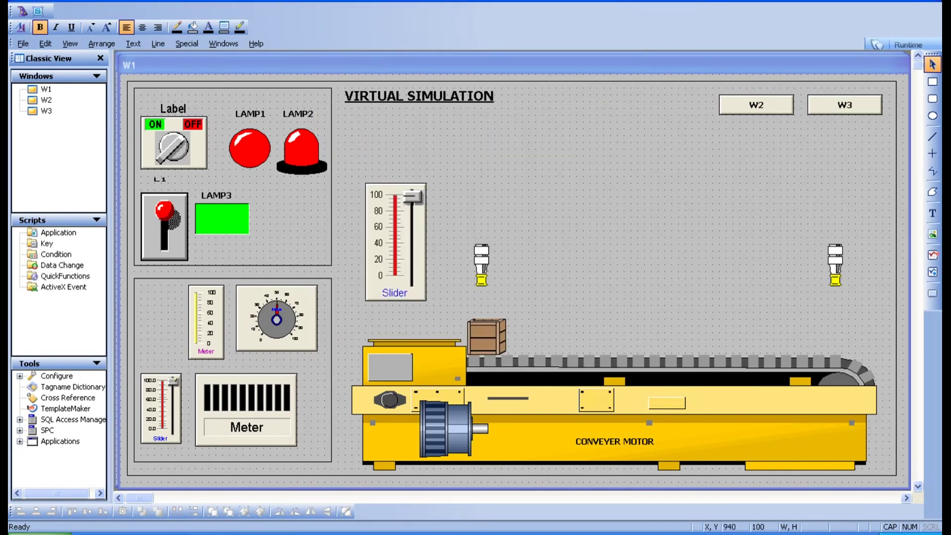
click(908, 45)
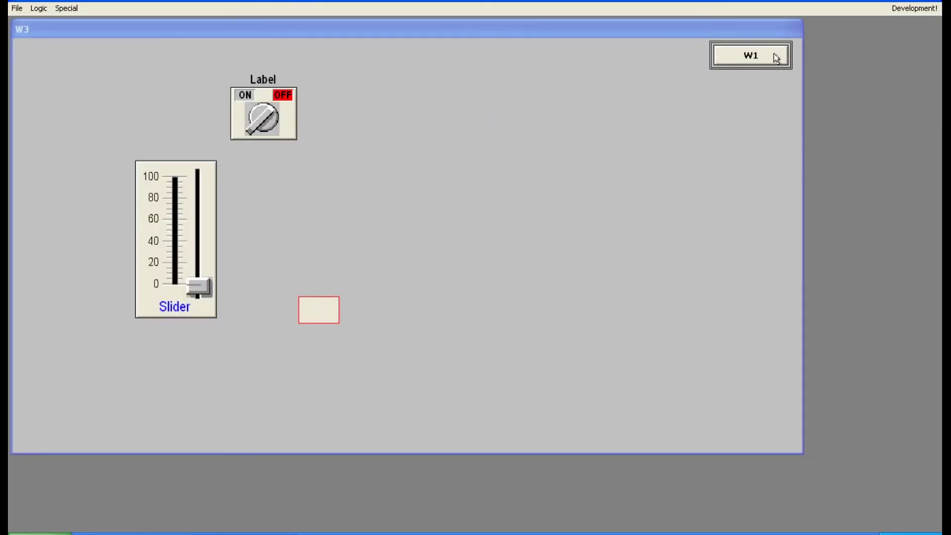
- On W1, toggle the selector switch on and off to confirm the sensor turns green, then red
click(776, 58)
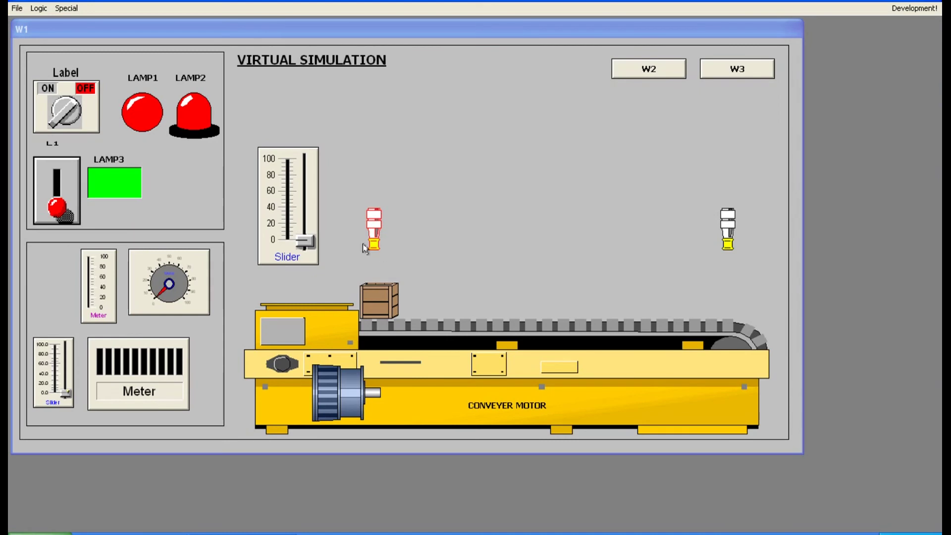
click(66, 121)
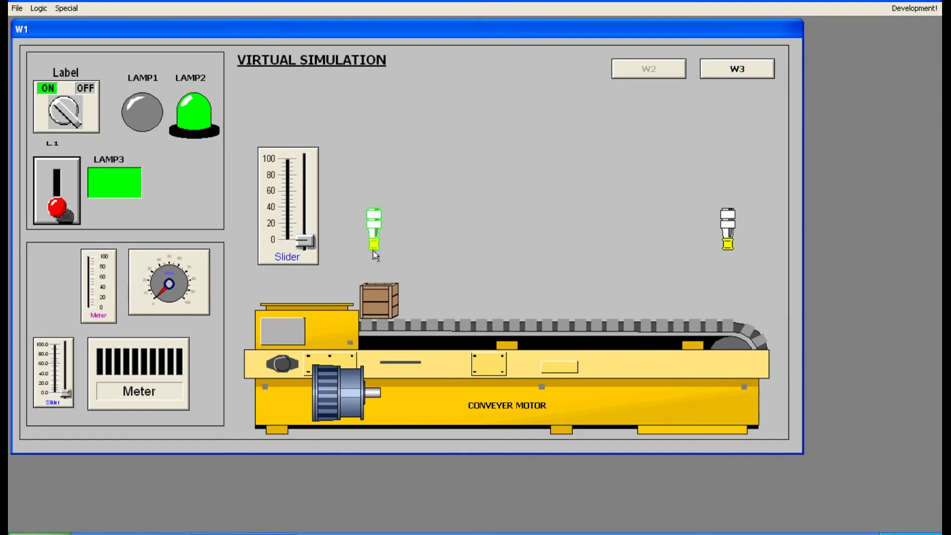
click(73, 124)
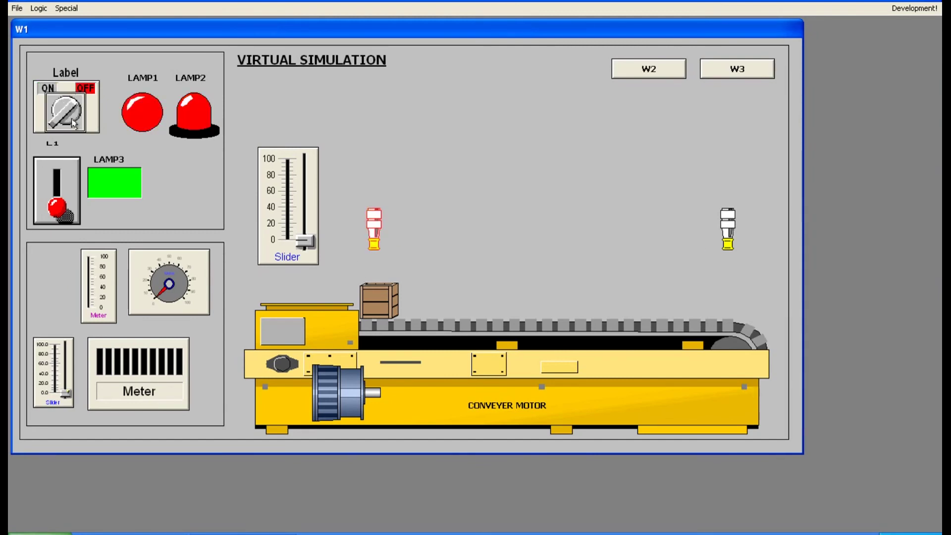
click(913, 8)
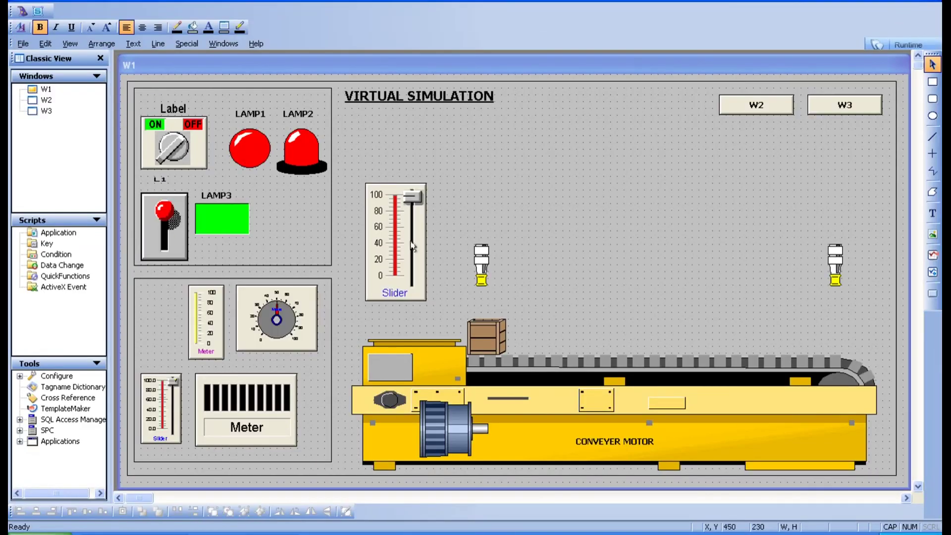
- Relink the left sensor's line colour to analog LEVEL with 0–100 breakpoints and launch runtime
double_click(477, 258)
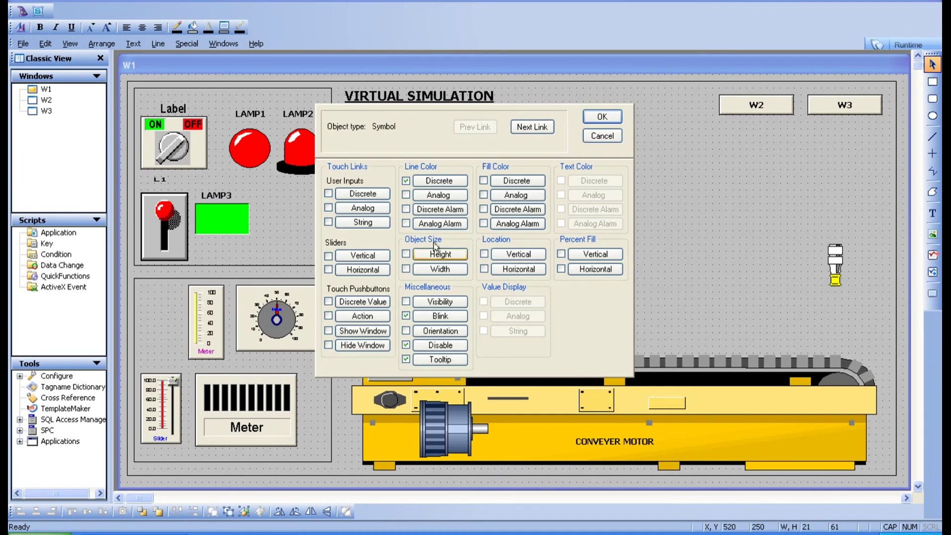
click(406, 194)
click(436, 195)
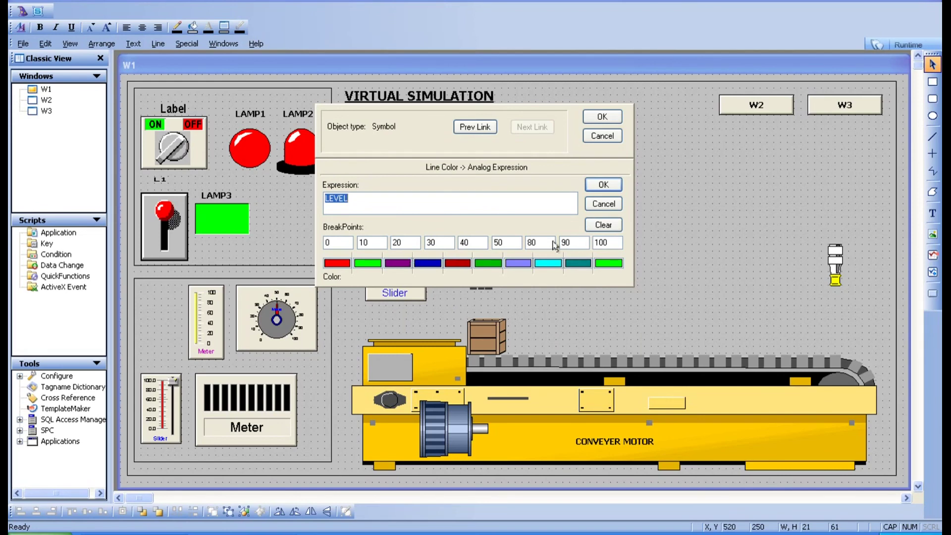
click(607, 185)
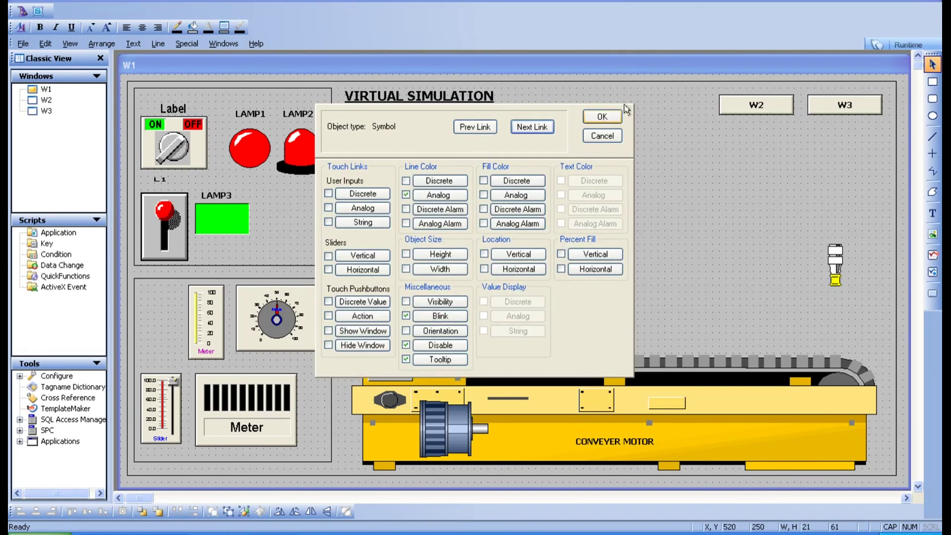
click(602, 115)
click(908, 44)
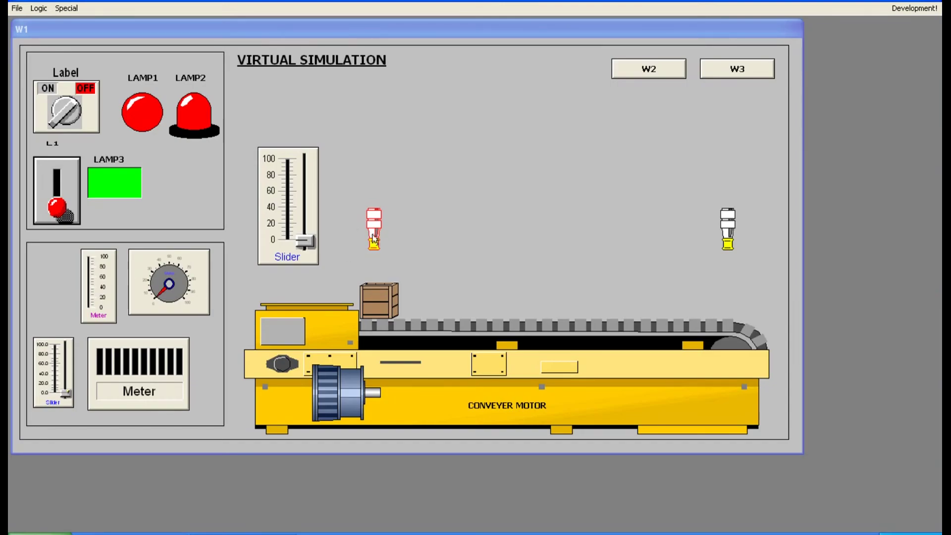
- Raise the W1 level slider from 0 past about 70, watching the sensor outline turn cyan
drag(304, 240, 303, 212)
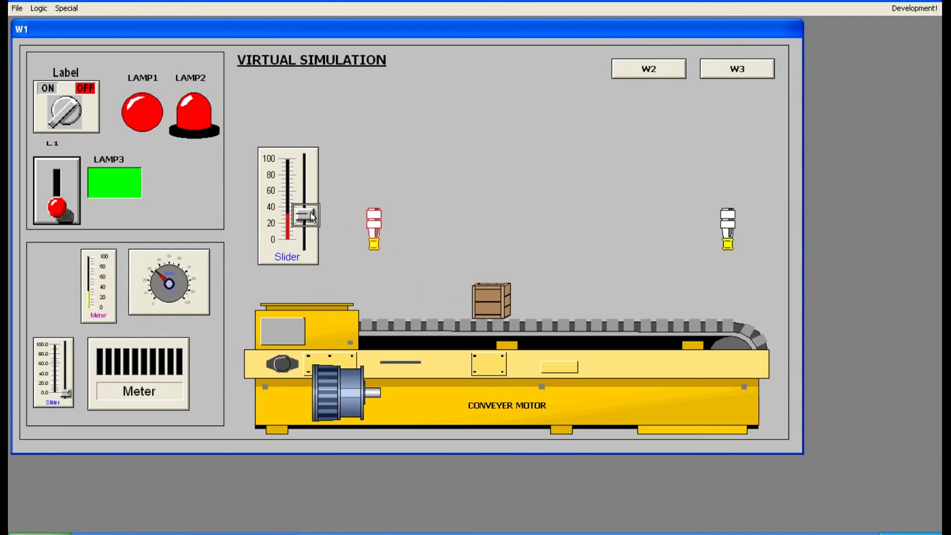
drag(310, 203, 304, 195)
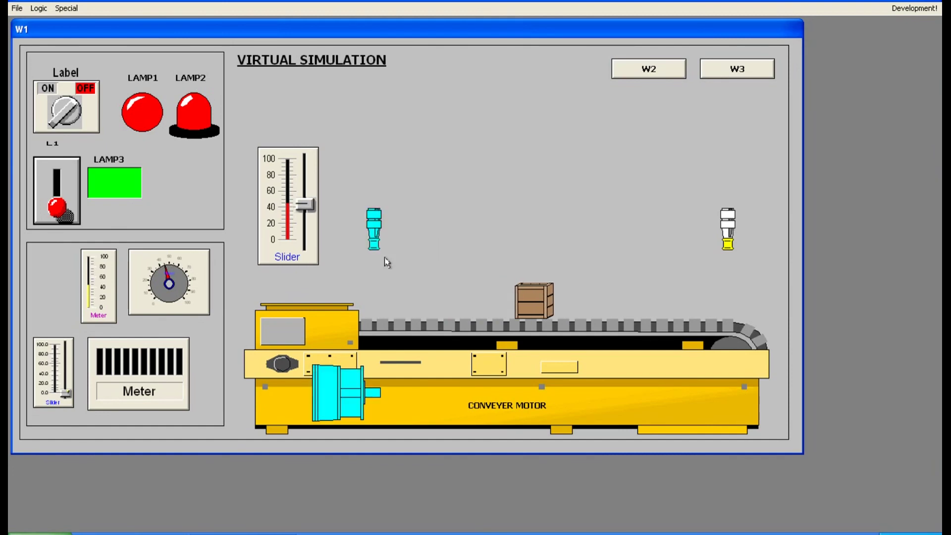
drag(304, 195, 303, 171)
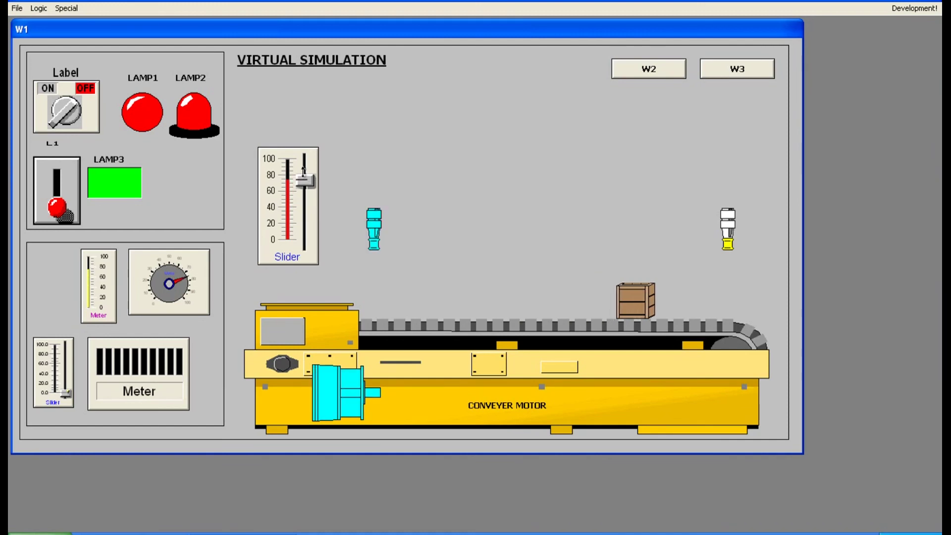
drag(303, 170, 300, 155)
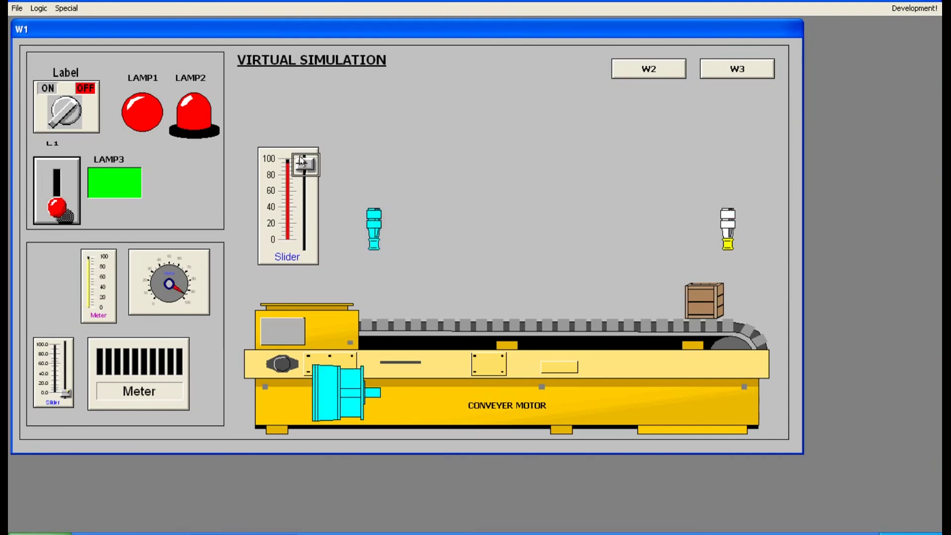
- Drop LEVEL back to 0 and reopen the left sensor's animation links in WindowMaker
drag(310, 169, 309, 267)
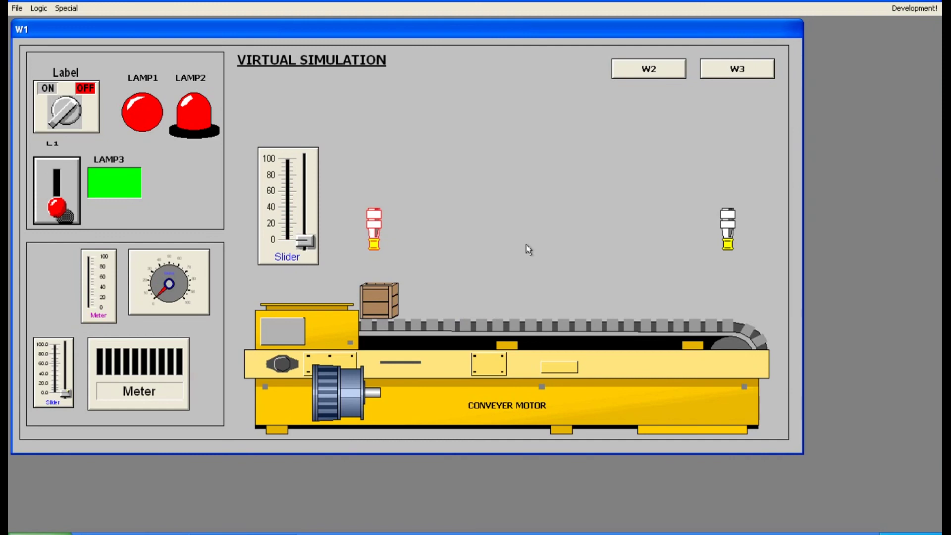
click(913, 8)
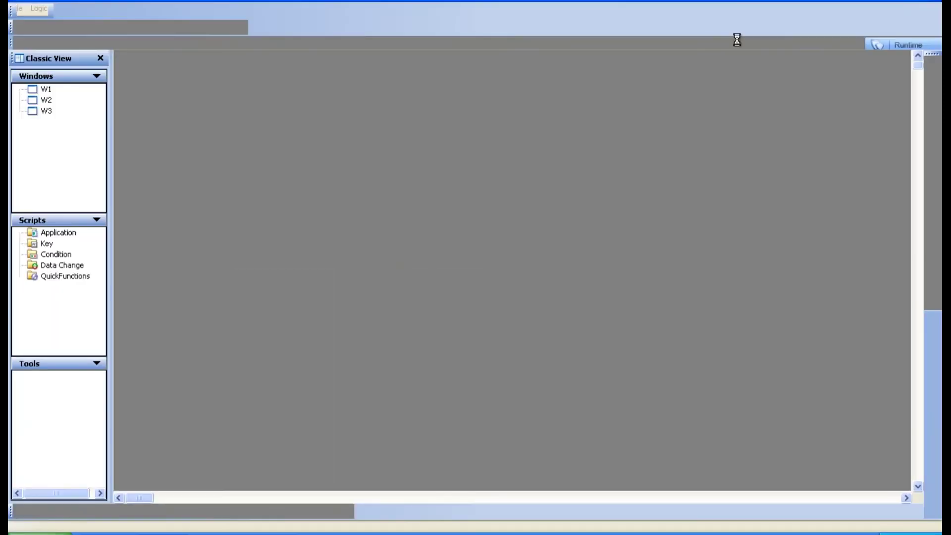
double_click(483, 262)
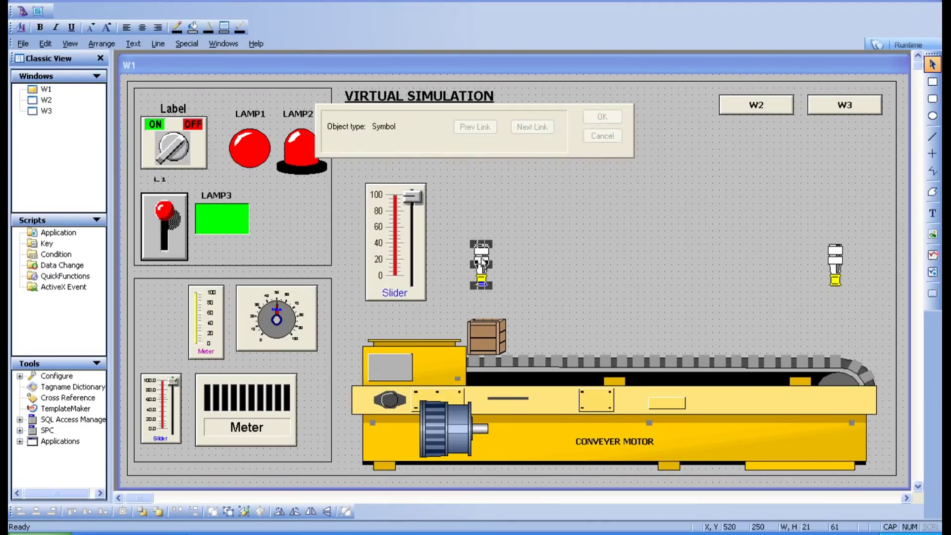